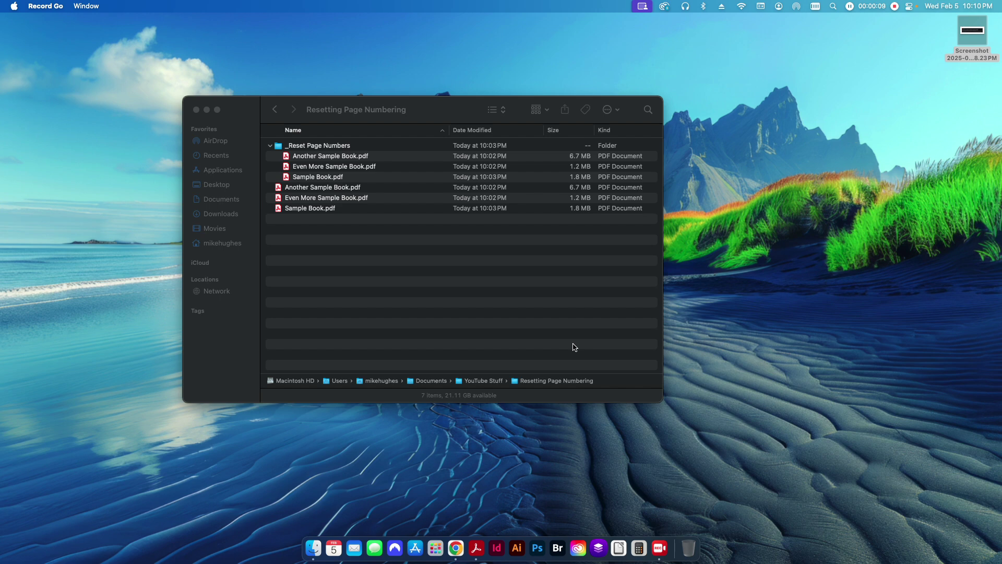
# Open Another Sample Book.pdf in Acrobat from the file browser
pyautogui.click(431, 234)
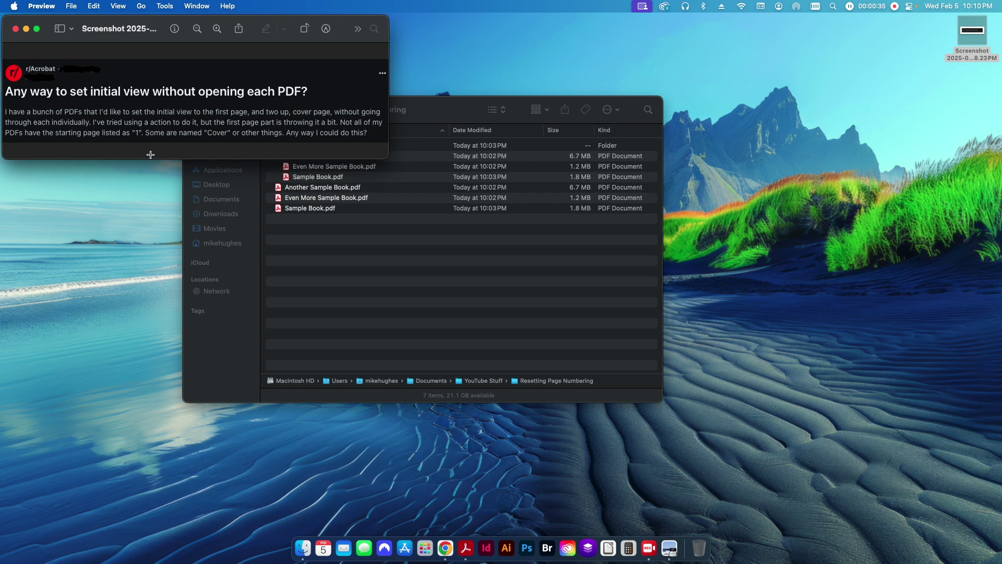
pyautogui.click(15, 29)
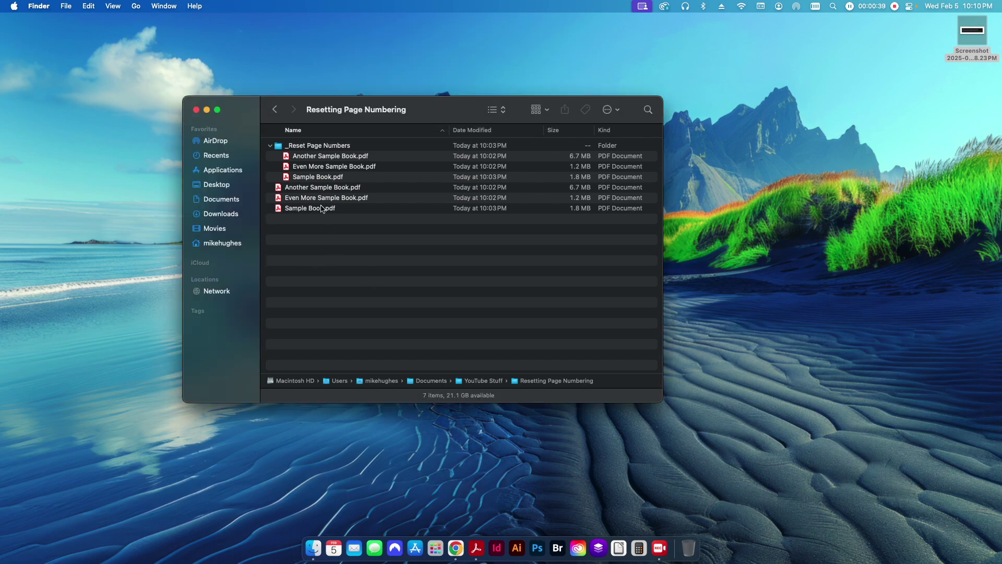
pyautogui.click(322, 191)
pyautogui.doubleClick(322, 191)
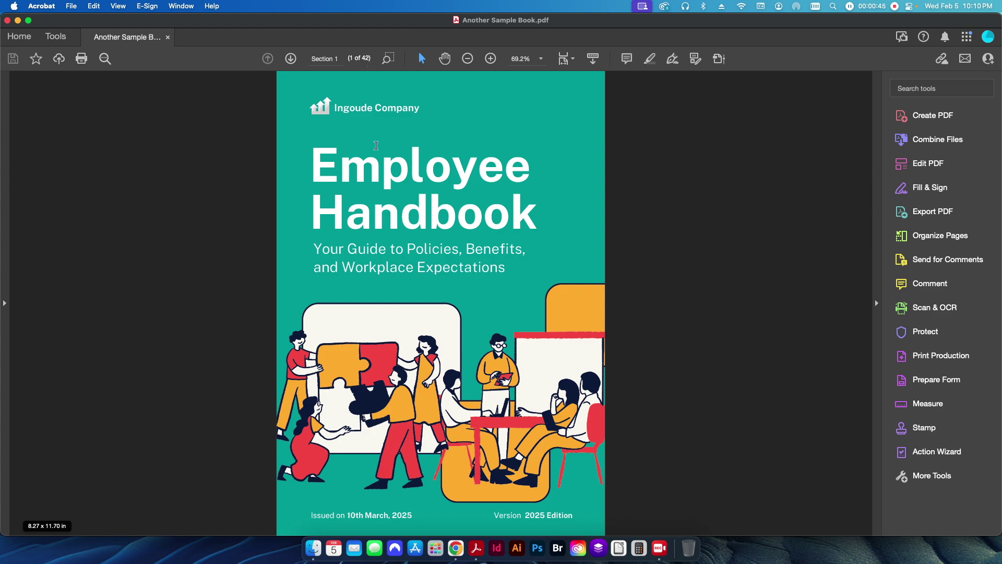
pyautogui.scroll(-8, 376, 145)
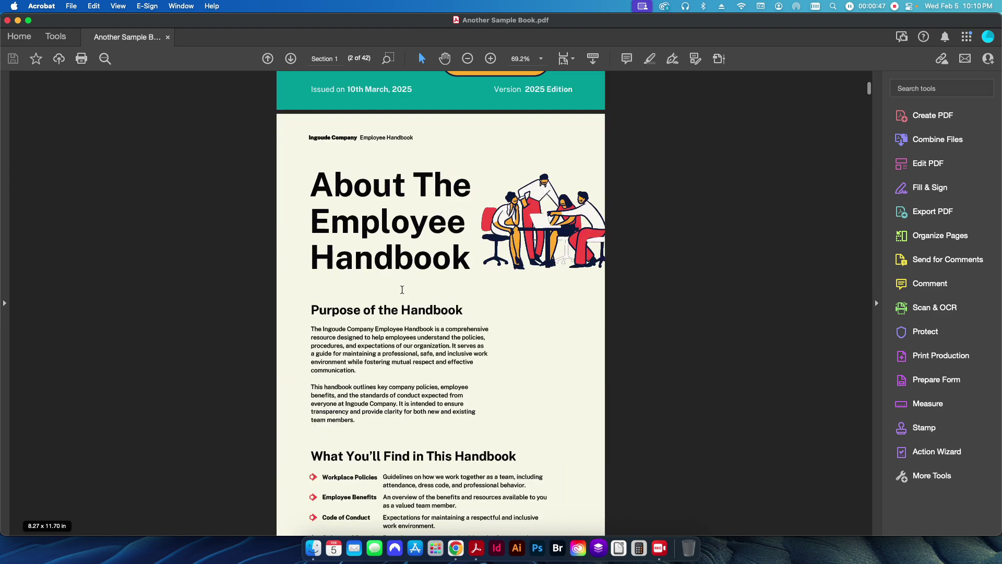
pyautogui.scroll(4, 402, 290)
pyautogui.scroll(4, 402, 289)
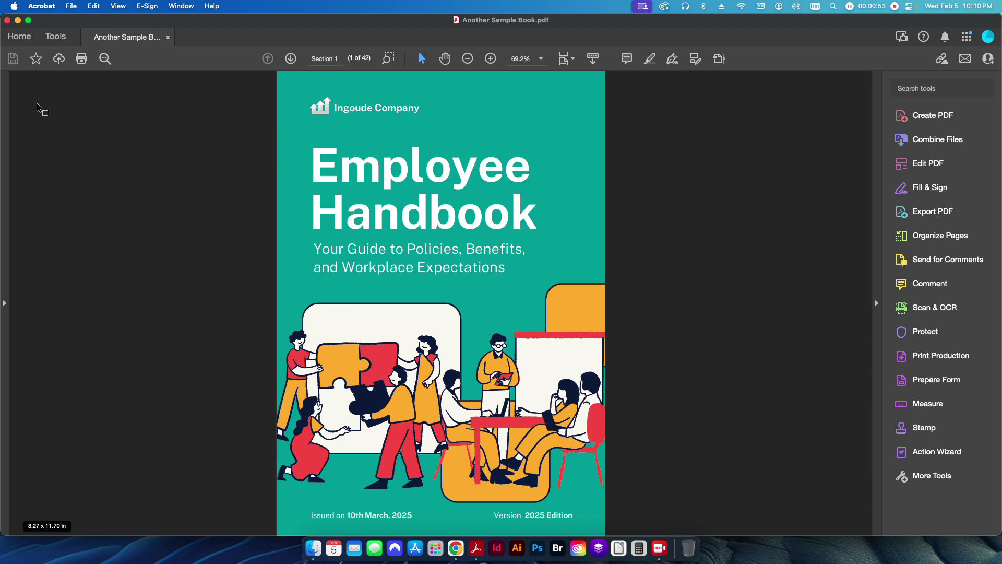
# Show the page thumbnails and scroll through their Section 1 and restarting number labels
pyautogui.click(6, 92)
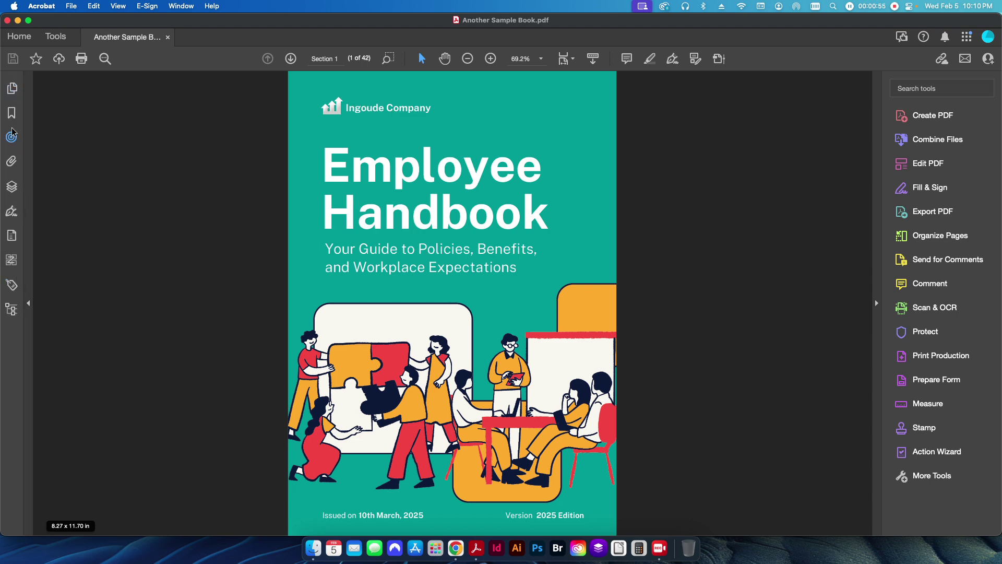
pyautogui.click(12, 88)
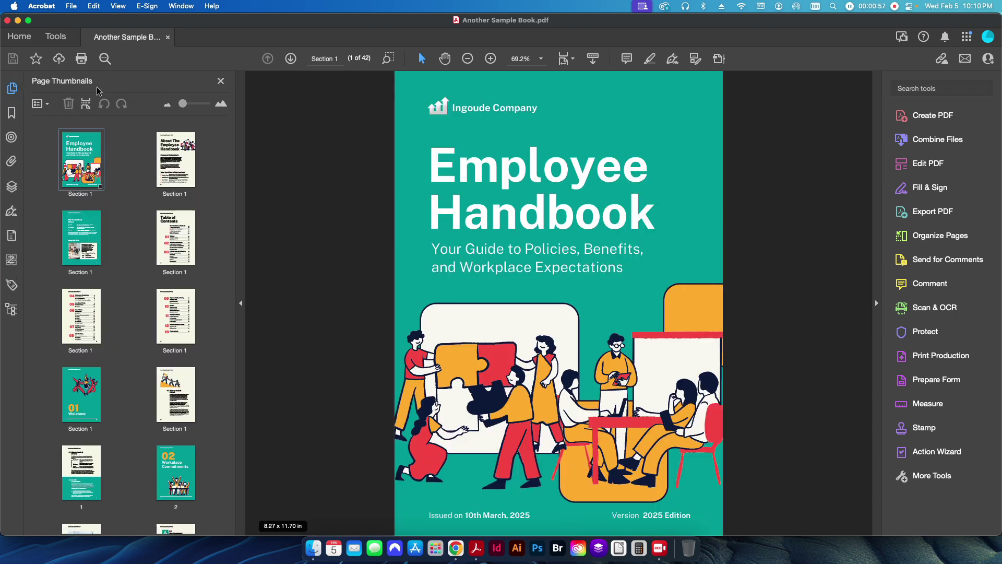
pyautogui.moveTo(130, 207); pyautogui.dragTo(133, 334)
pyautogui.scroll(-3, 82, 381)
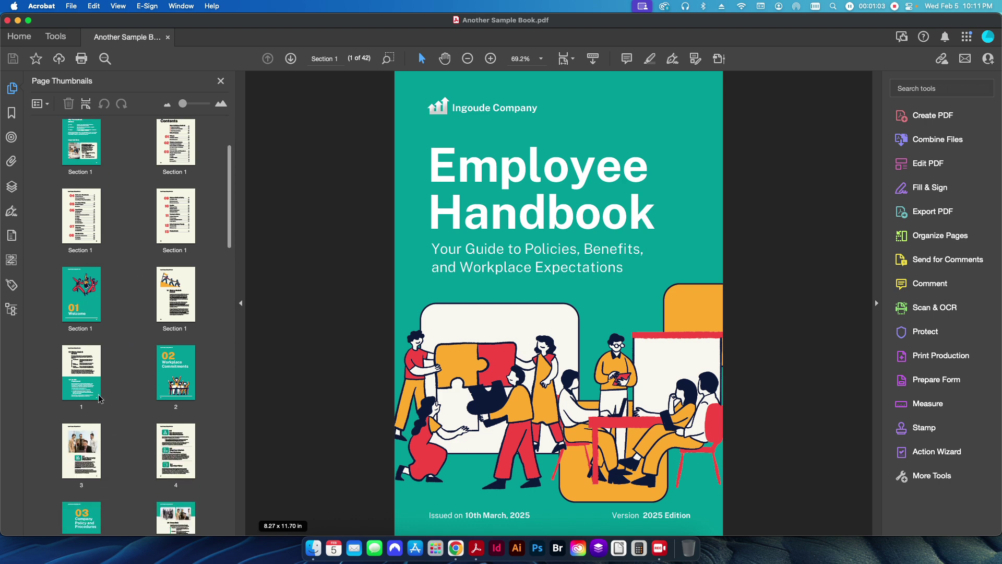
pyautogui.scroll(-8, 141, 393)
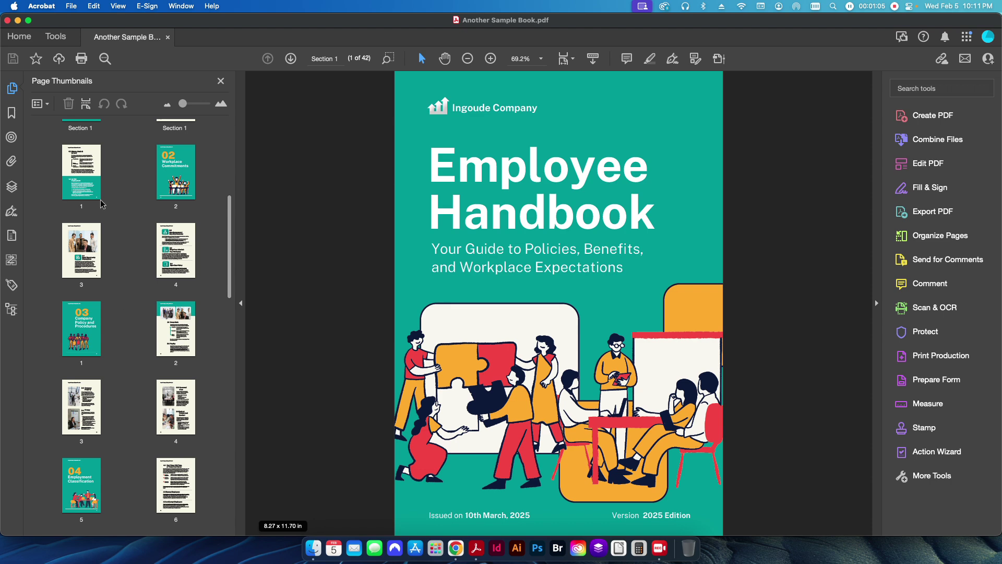
pyautogui.moveTo(170, 254); pyautogui.dragTo(142, 332)
pyautogui.scroll(-5, 134, 336)
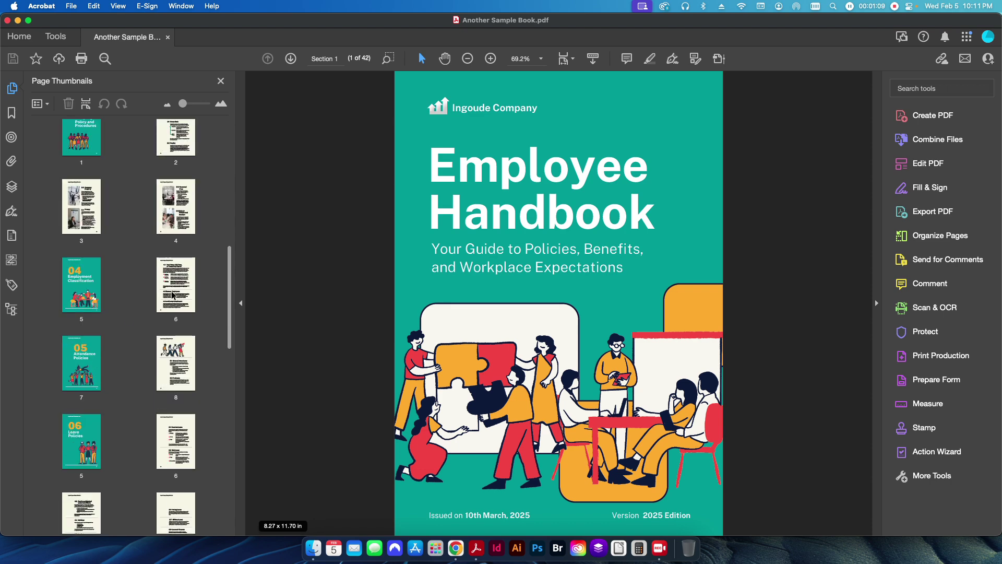
pyautogui.moveTo(175, 380); pyautogui.dragTo(131, 430)
pyautogui.moveTo(132, 431); pyautogui.dragTo(360, 125)
pyautogui.moveTo(360, 125); pyautogui.dragTo(123, 213)
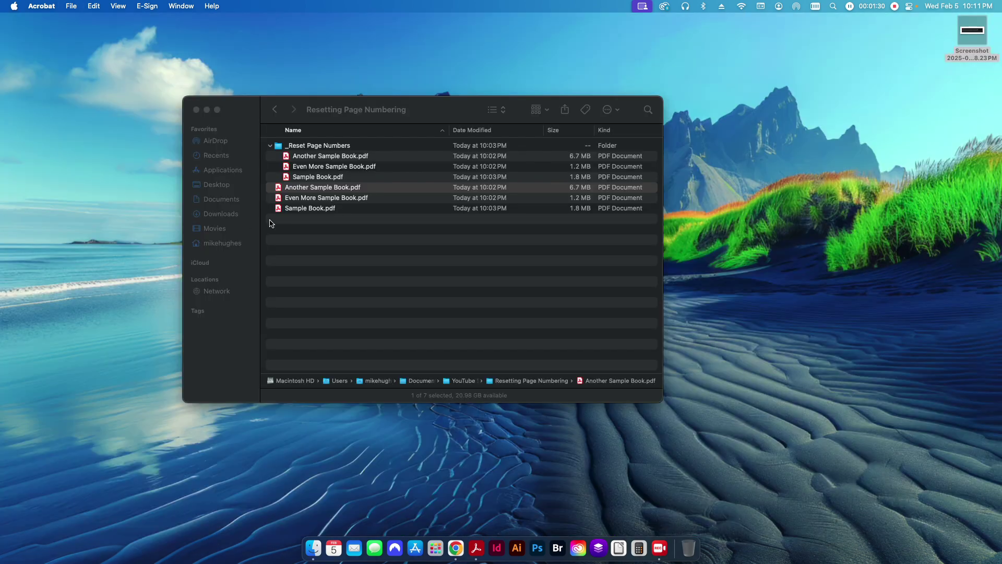
# Open Even More Sample Book.pdf, review its roman-numeral page thumbnails, then close it
pyautogui.doubleClick(338, 193)
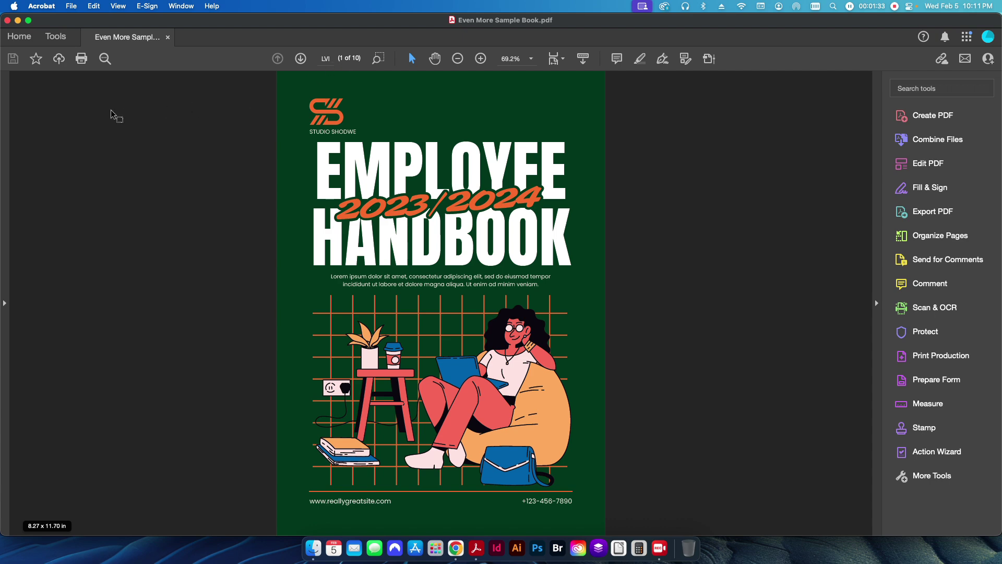
pyautogui.click(4, 114)
pyautogui.click(12, 88)
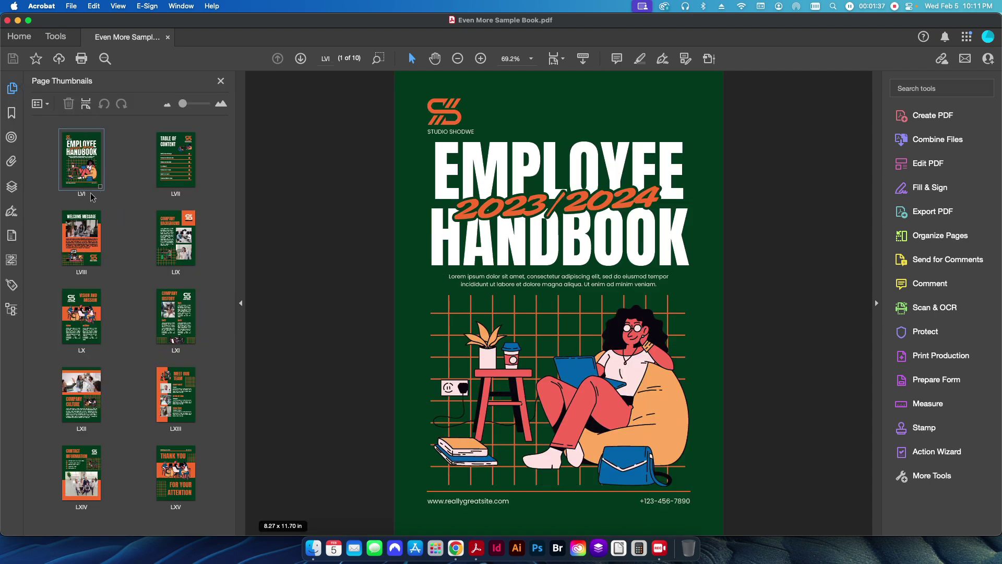
pyautogui.moveTo(93, 197); pyautogui.dragTo(125, 219)
pyautogui.press('super+w')
# Open Sample Book.pdf and show its thumbnails labelled Leaflet insert e, f, g
pyautogui.doubleClick(316, 209)
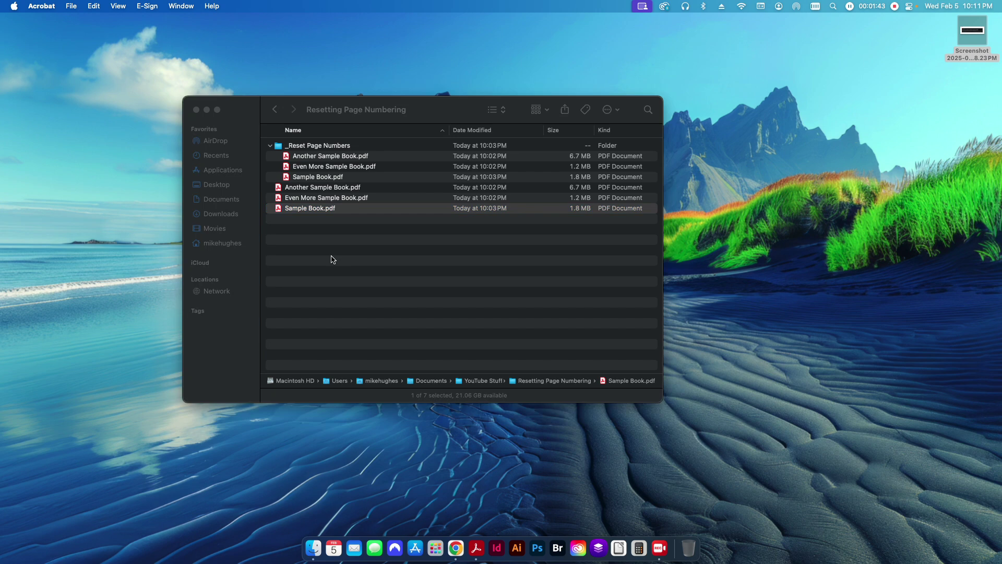
pyautogui.click(4, 136)
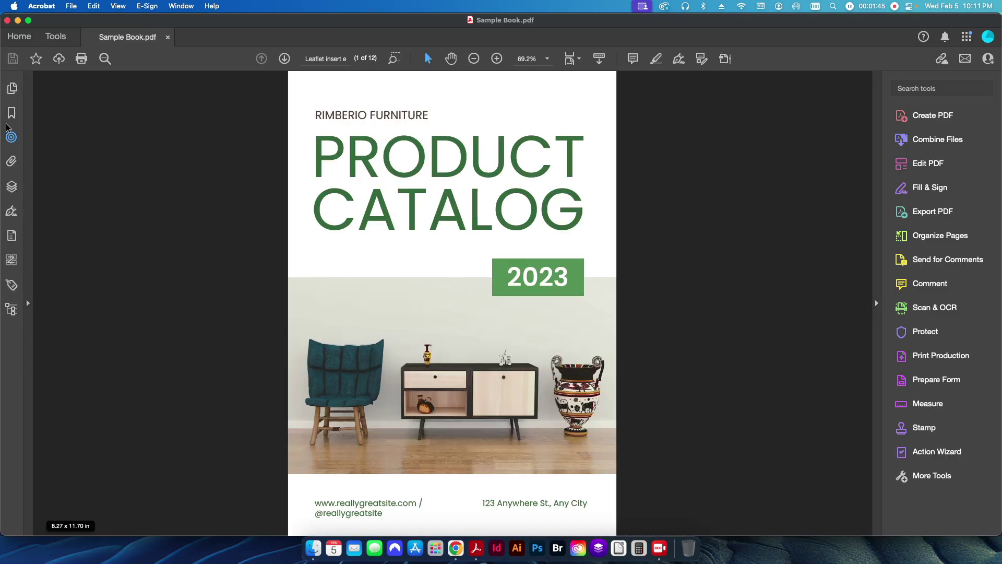
pyautogui.click(12, 90)
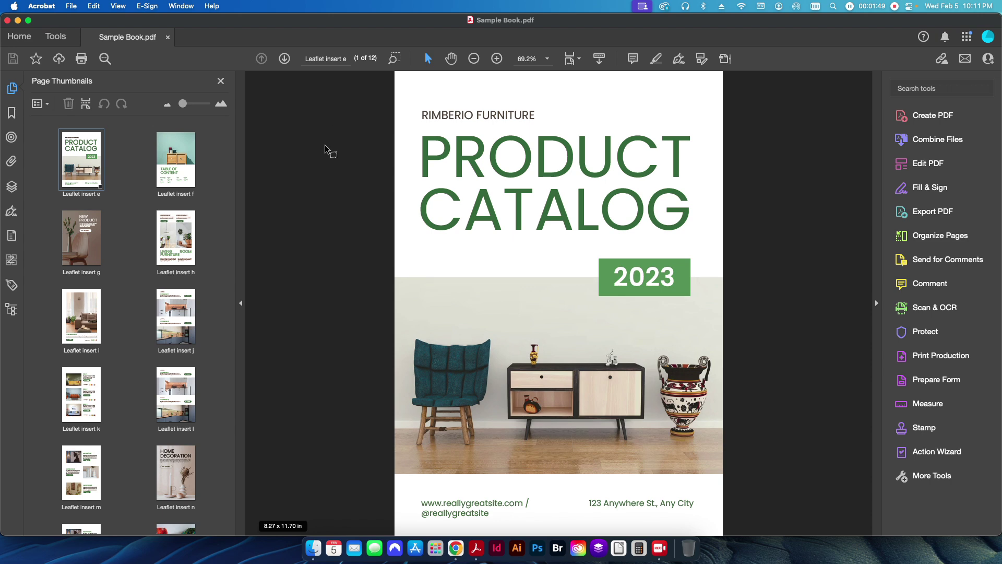
pyautogui.moveTo(325, 145); pyautogui.dragTo(59, 101)
# Relabel all pages with 1, 2, 3 style, starting at 1, with the Leaflet insert prefix removed
pyautogui.rightClick(80, 177)
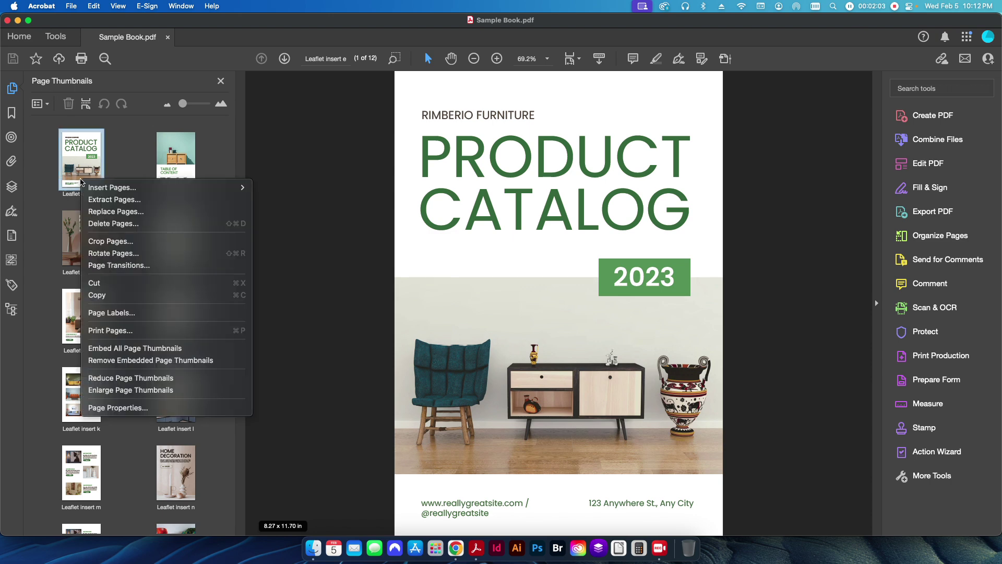
pyautogui.click(114, 312)
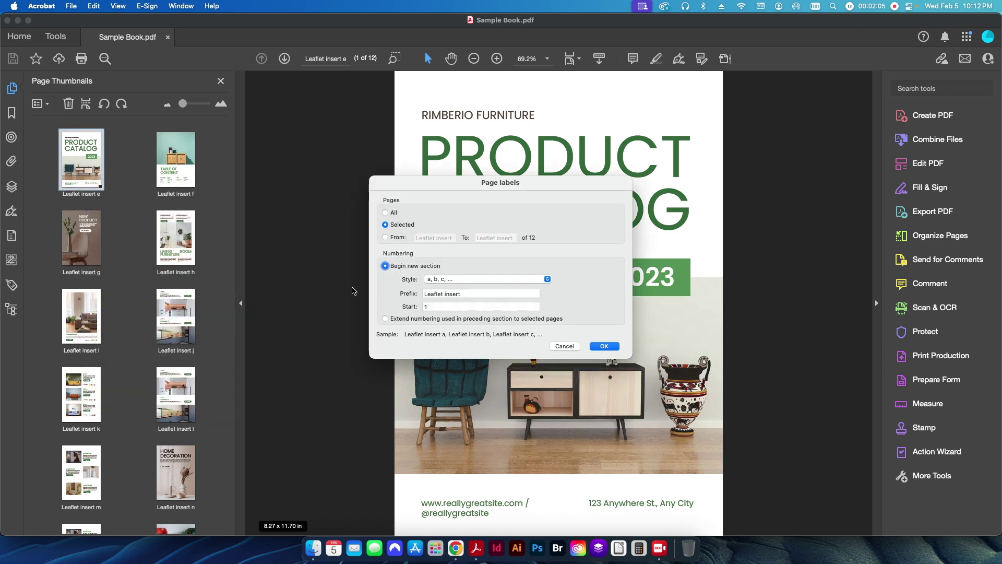
pyautogui.click(393, 214)
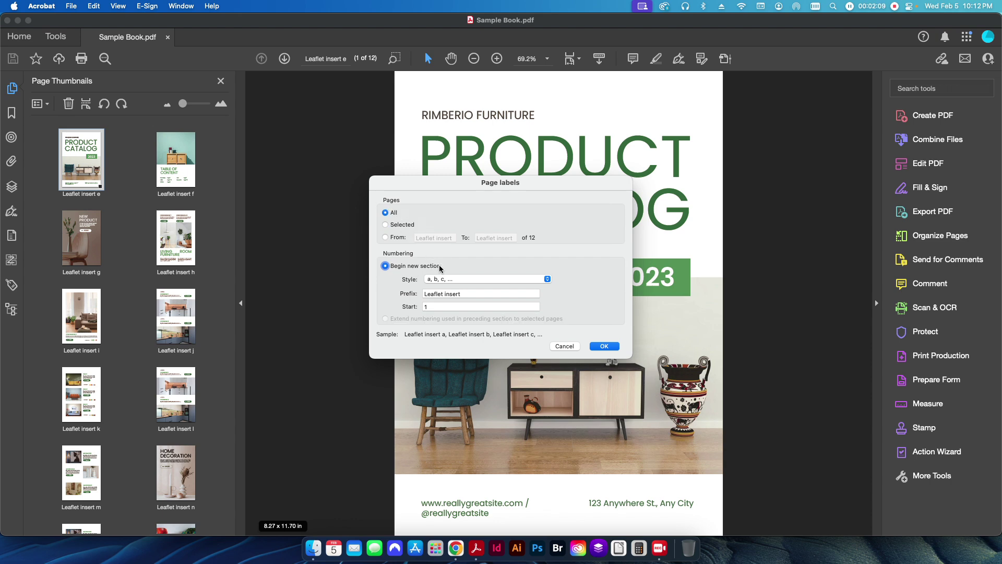
pyautogui.click(445, 281)
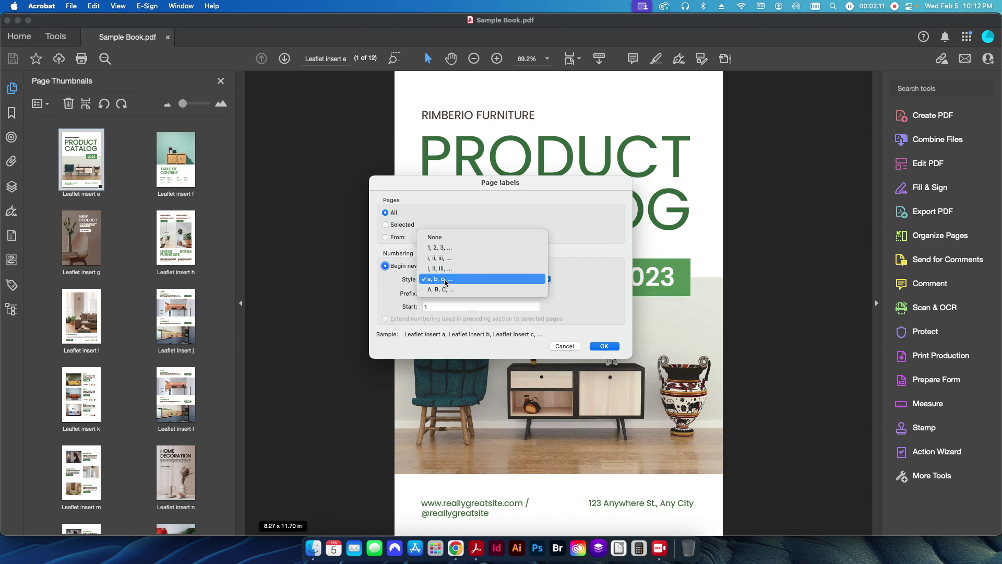
pyautogui.click(440, 249)
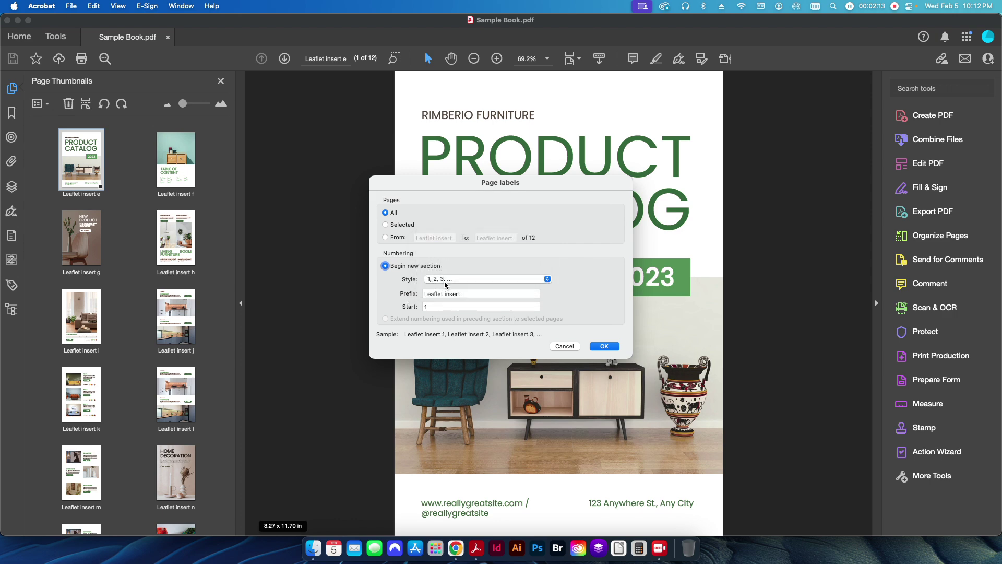
pyautogui.click(480, 293)
pyautogui.press('BackSpace')
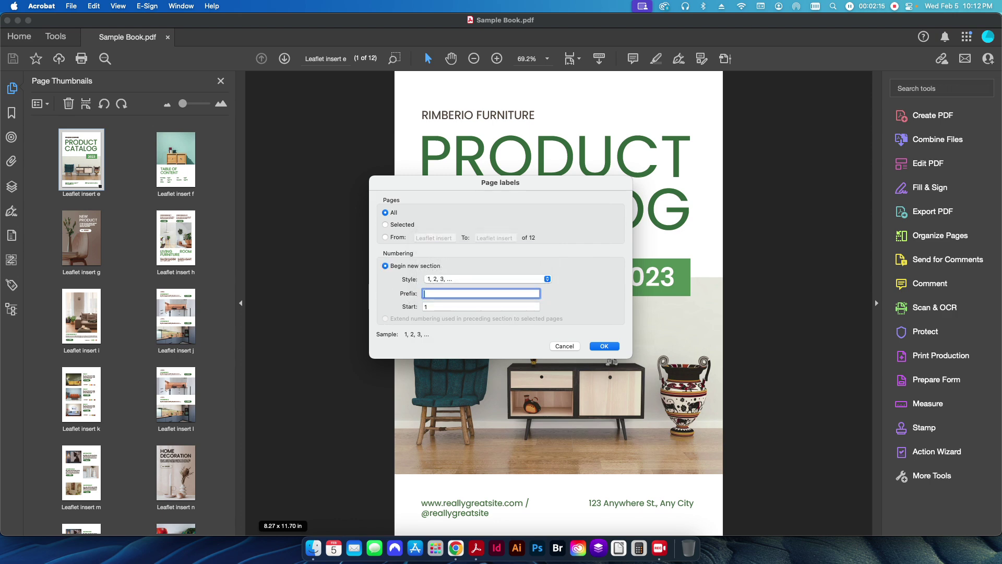
pyautogui.press('Tab')
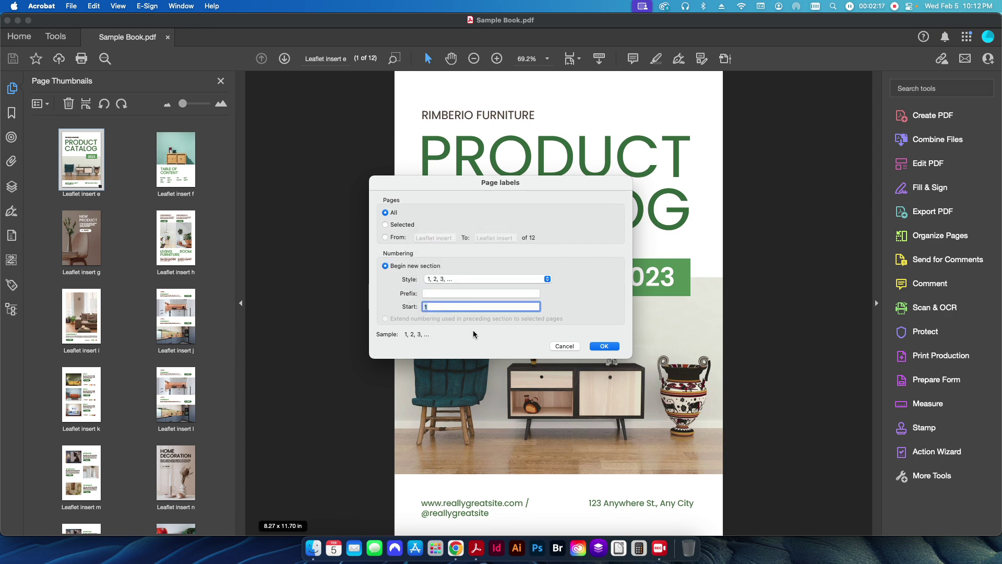
pyautogui.click(604, 346)
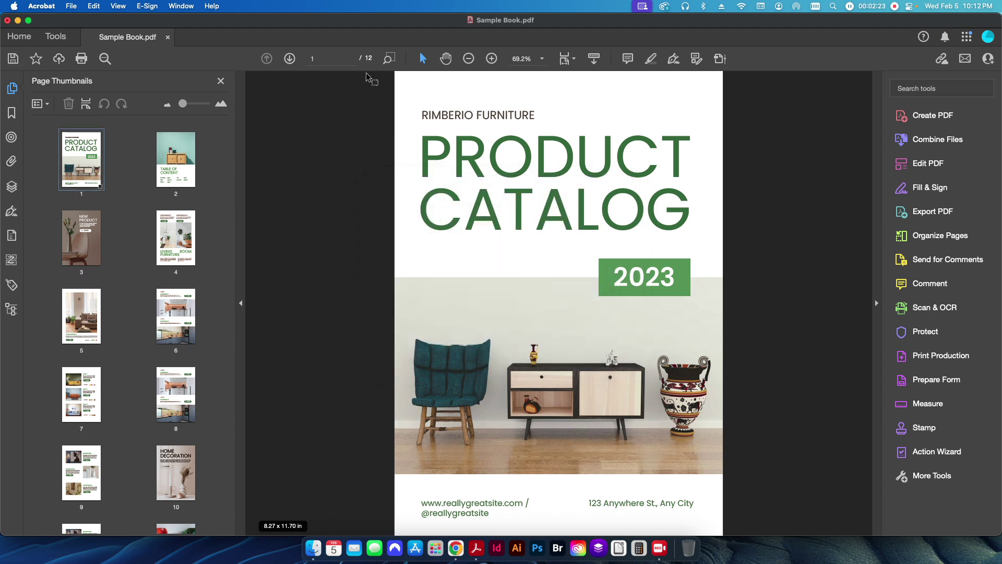
# Quit Acrobat, discarding the unsaved page-label changes to Sample Book.pdf
pyautogui.moveTo(182, 221); pyautogui.dragTo(89, 179)
pyautogui.scroll(-2, 150, 385)
pyautogui.scroll(2, 146, 379)
pyautogui.click(142, 377)
pyautogui.press('super+q')
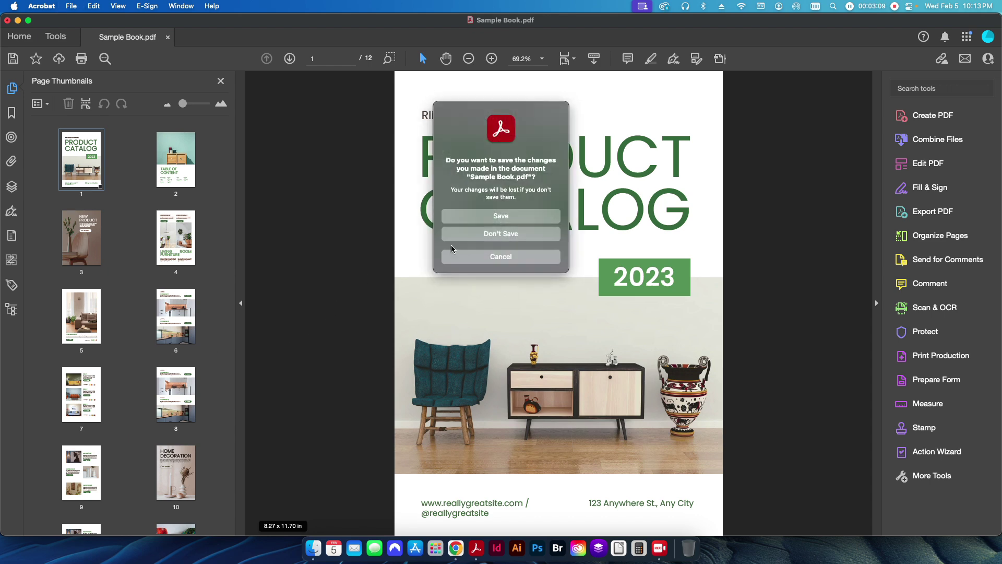
pyautogui.click(480, 234)
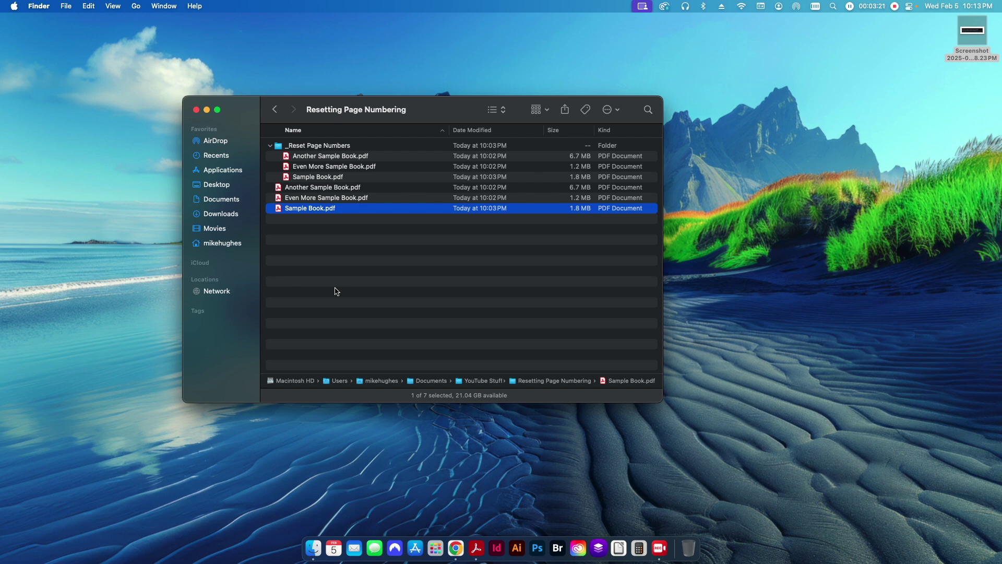
# Open Preflight from the Print Production tools and list single fixups matching 'reset'
pyautogui.press('super+Tab')
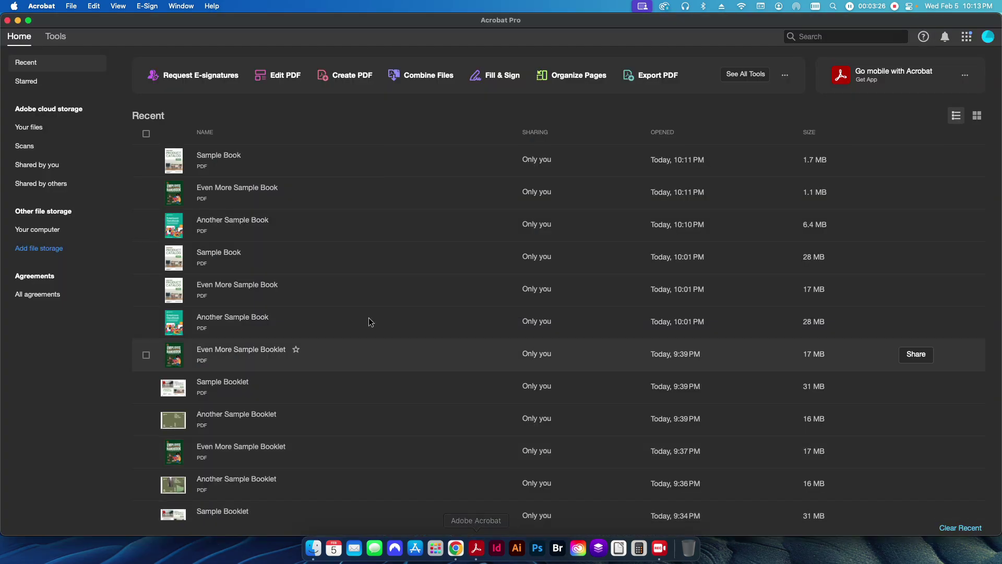
pyautogui.click(55, 36)
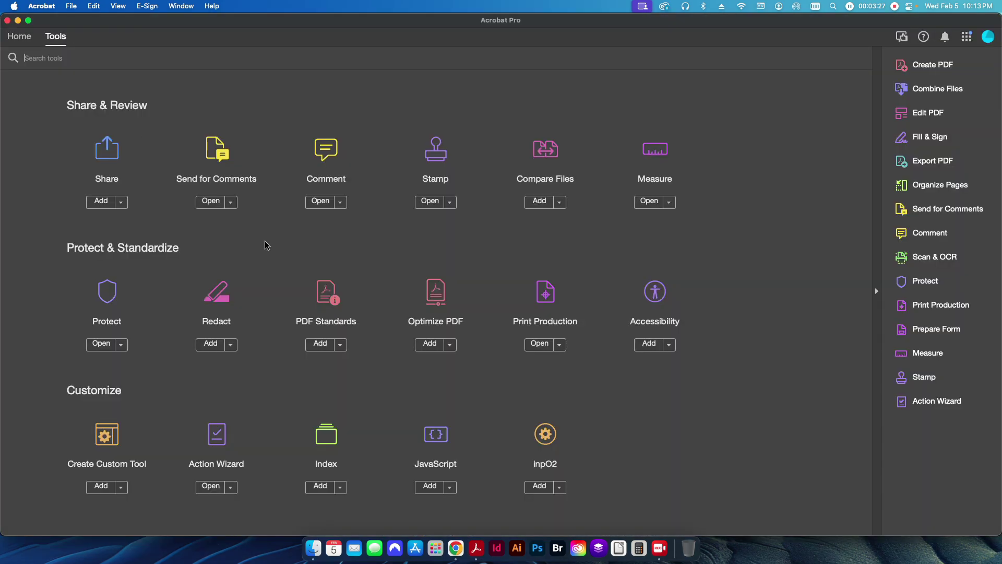
pyautogui.click(546, 294)
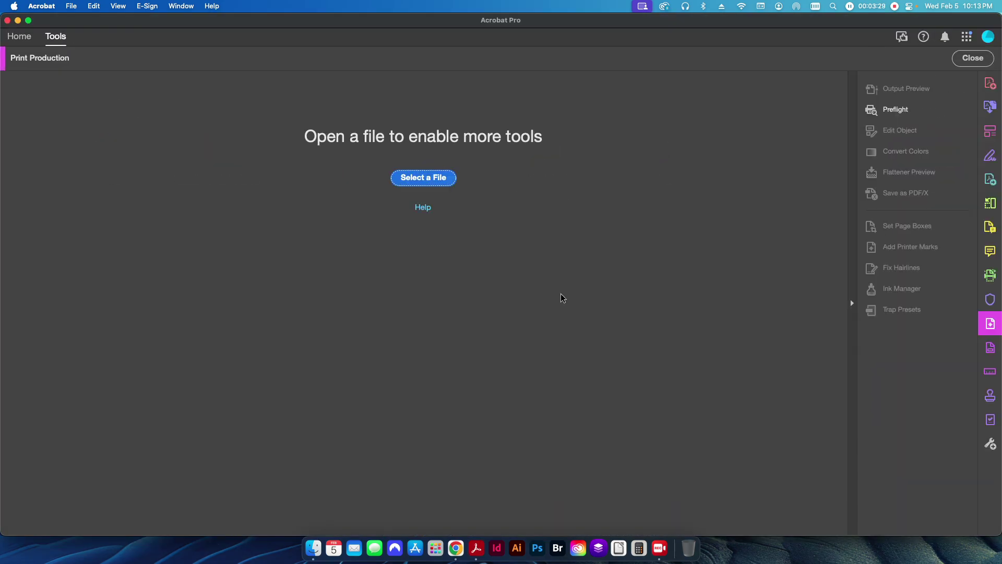
pyautogui.click(895, 109)
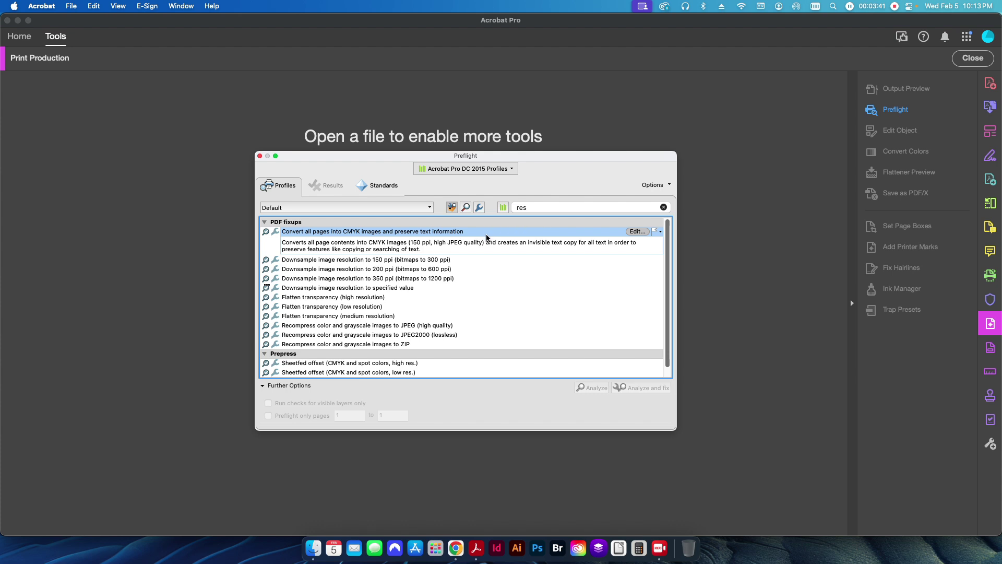
pyautogui.write('et')
pyautogui.click(479, 207)
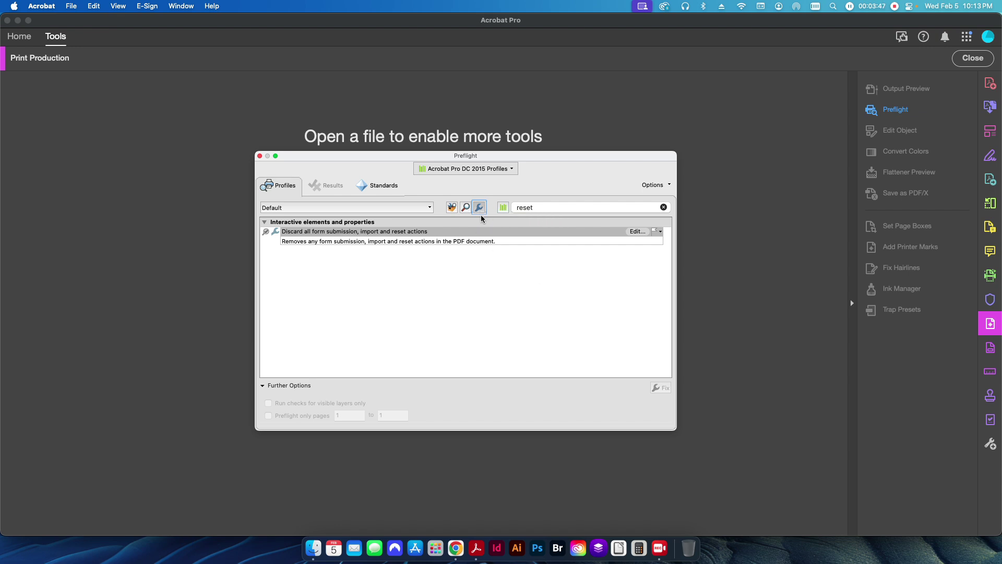
# Create a new custom fixup of the Remove page label type, found by searching 'page'
pyautogui.click(658, 185)
pyautogui.click(672, 262)
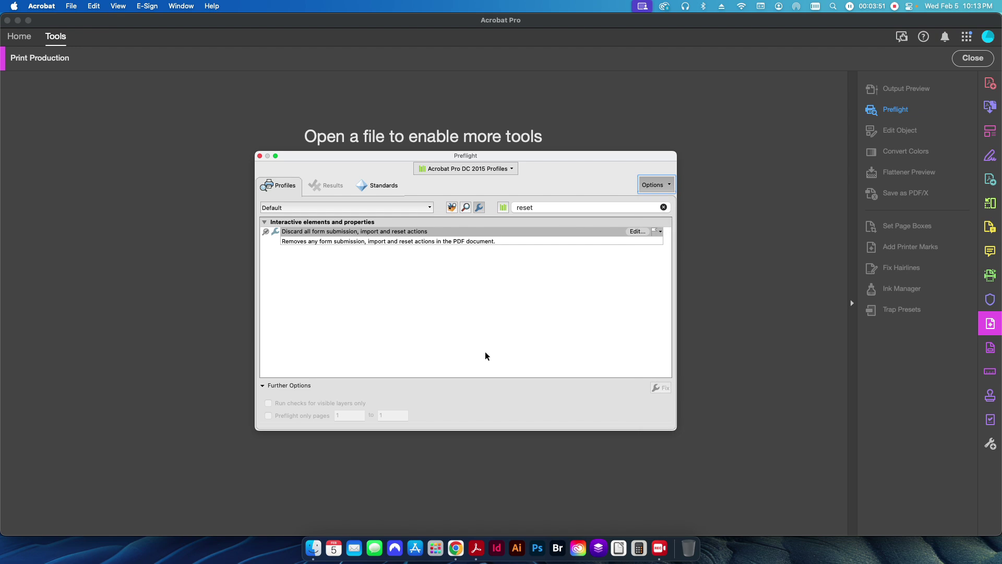
pyautogui.click(771, 80)
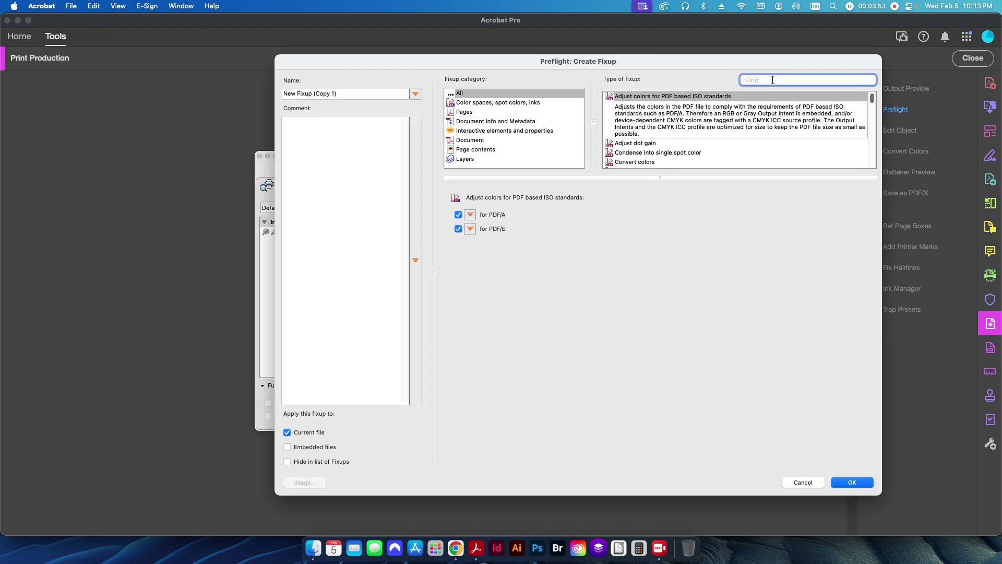
pyautogui.write('page')
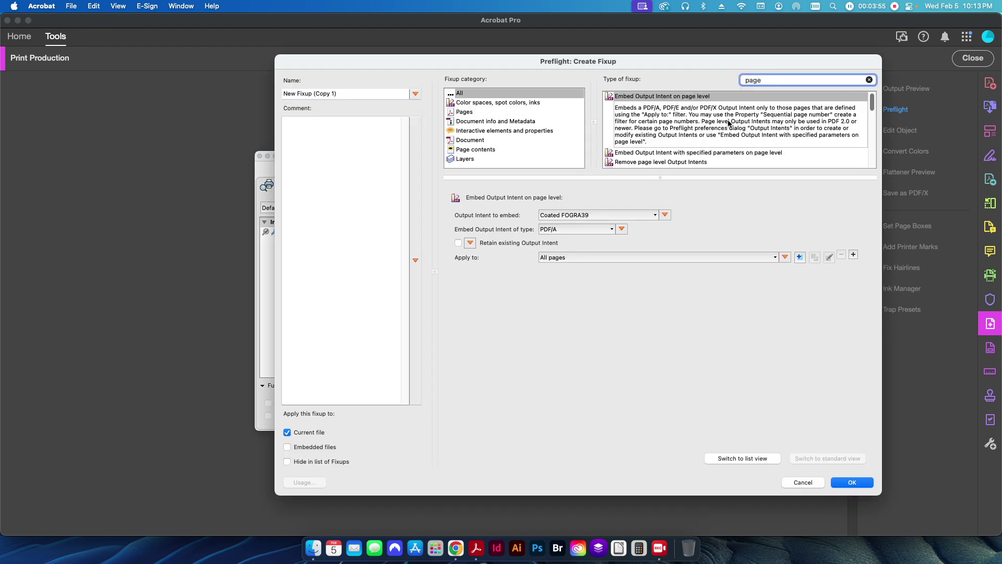
pyautogui.scroll(-3, 657, 143)
pyautogui.scroll(-3, 656, 143)
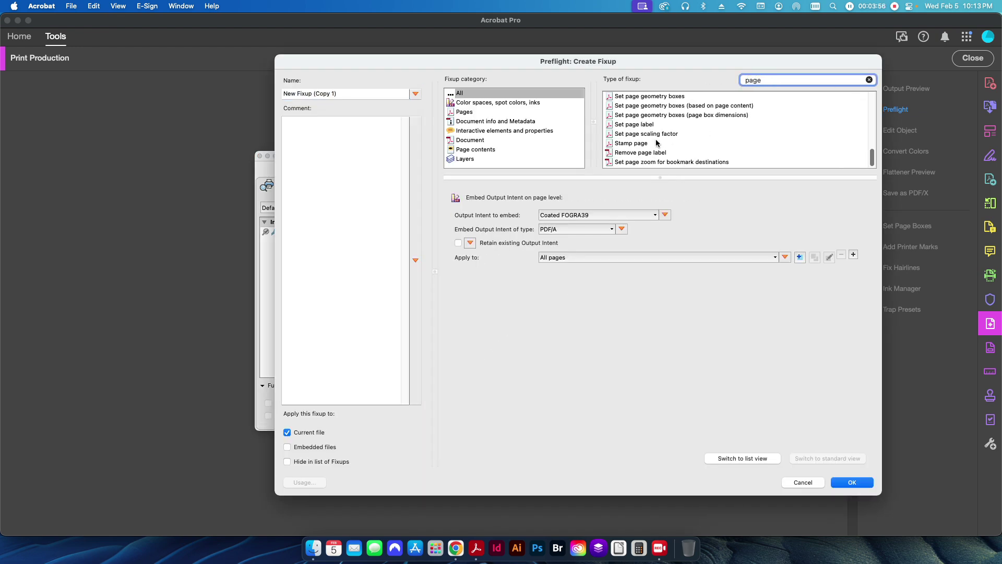
pyautogui.click(629, 151)
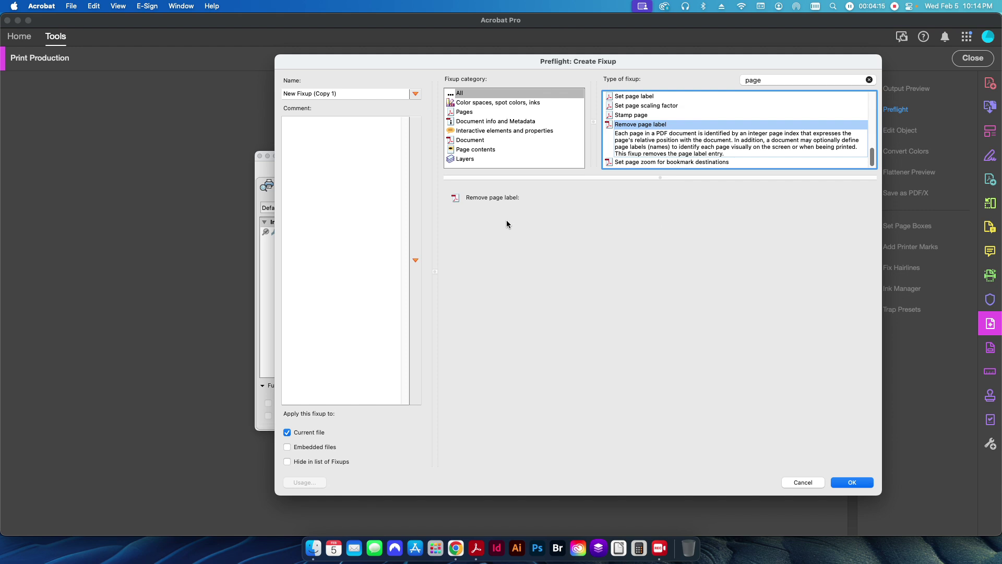
# Name the fixup 'Reset Page Numbers to 1,2,3', save it, and return to the profiles list
pyautogui.tripleClick(351, 93)
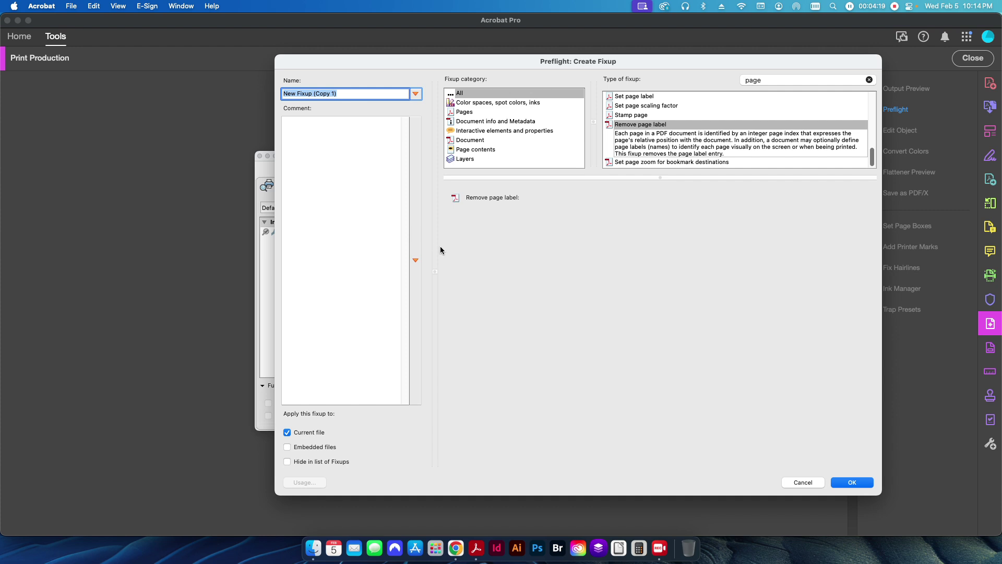
pyautogui.write('Reset Page Numbers to 1,2,3')
pyautogui.click(852, 481)
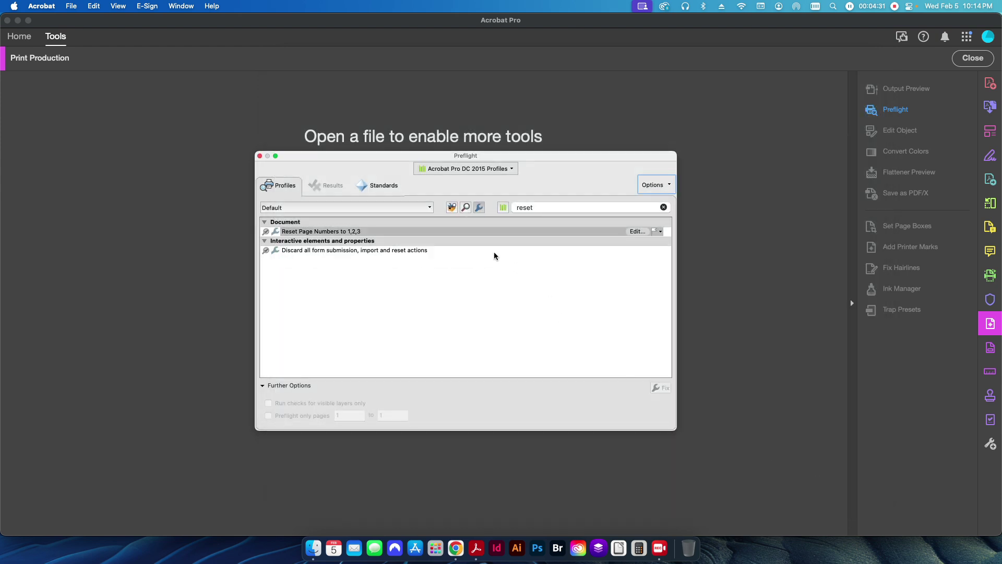
pyautogui.click(450, 207)
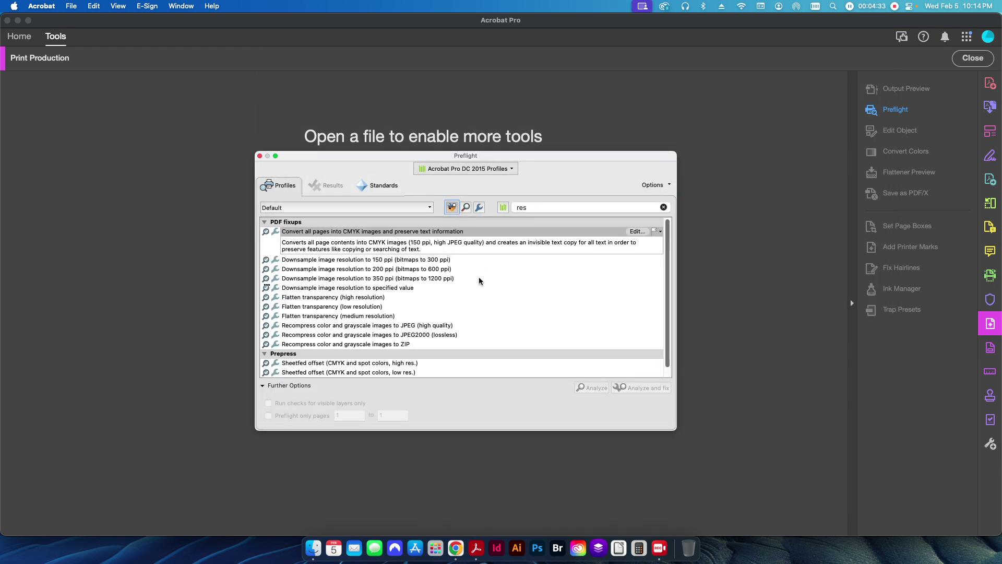
pyautogui.click(662, 187)
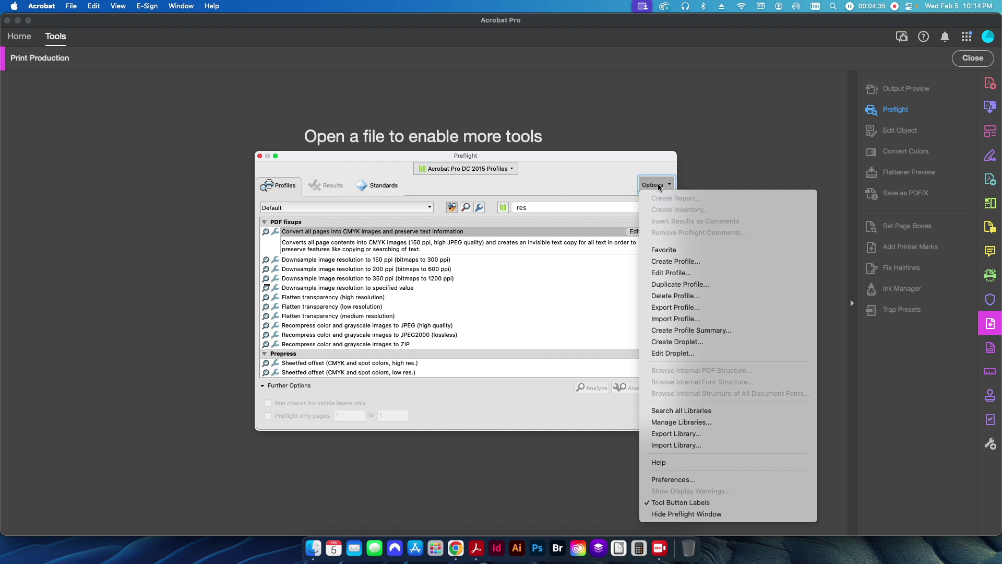
# Create a new Preflight profile named 'Reset Page Numbering to 1,2,3'
pyautogui.click(665, 261)
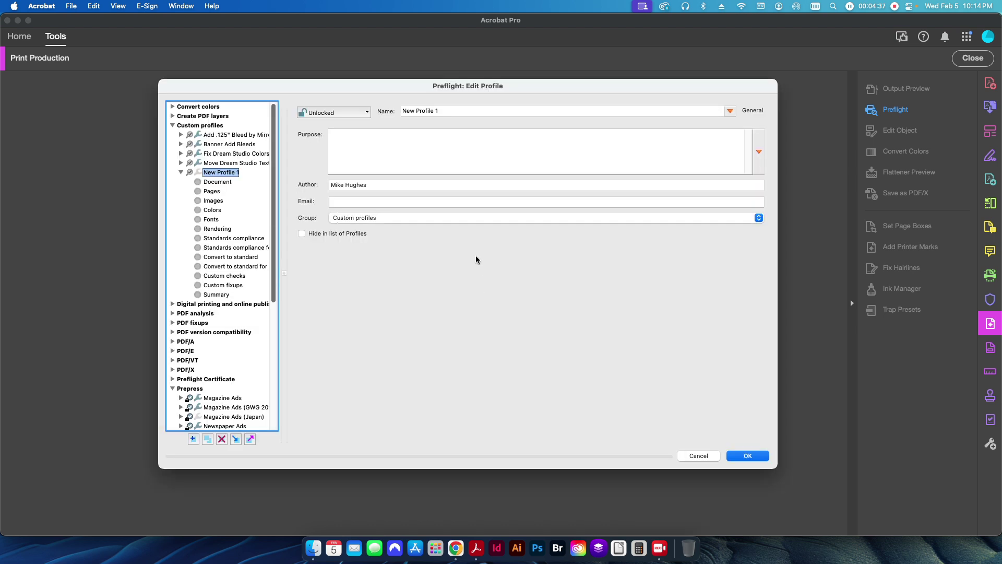
pyautogui.press('Tab')
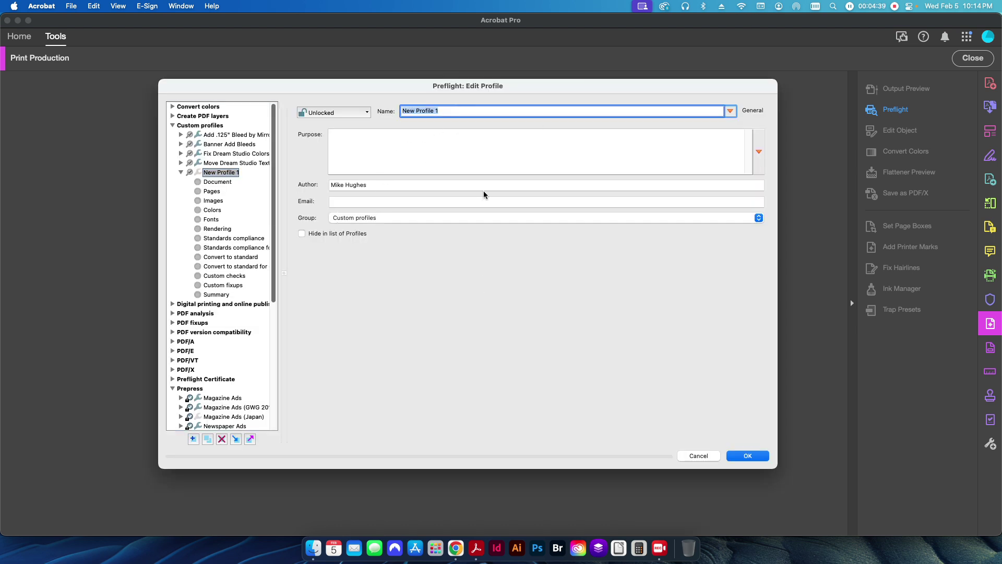
pyautogui.write('Reset Page Numbering to 1')
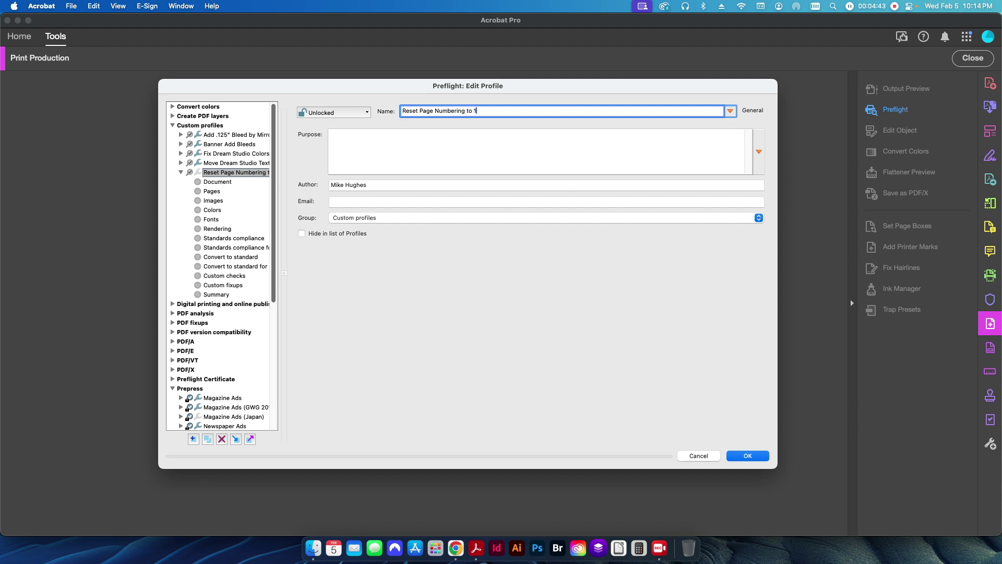
pyautogui.write(',2,3')
# Add the Reset Page Numbers to 1,2,3 custom fixup to the profile and save it
pyautogui.click(230, 286)
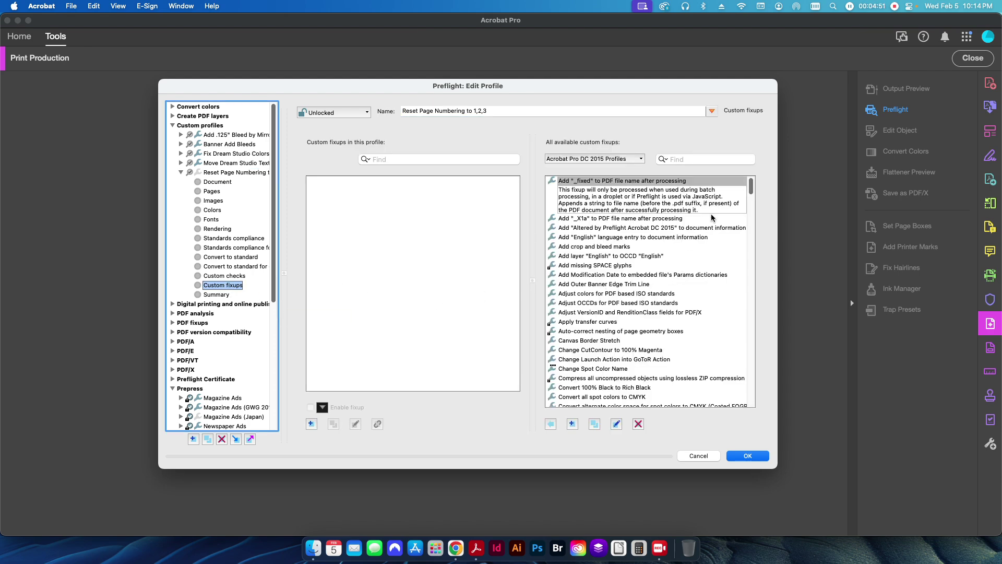
pyautogui.scroll(-4, 707, 248)
pyautogui.click(688, 163)
pyautogui.write('reset')
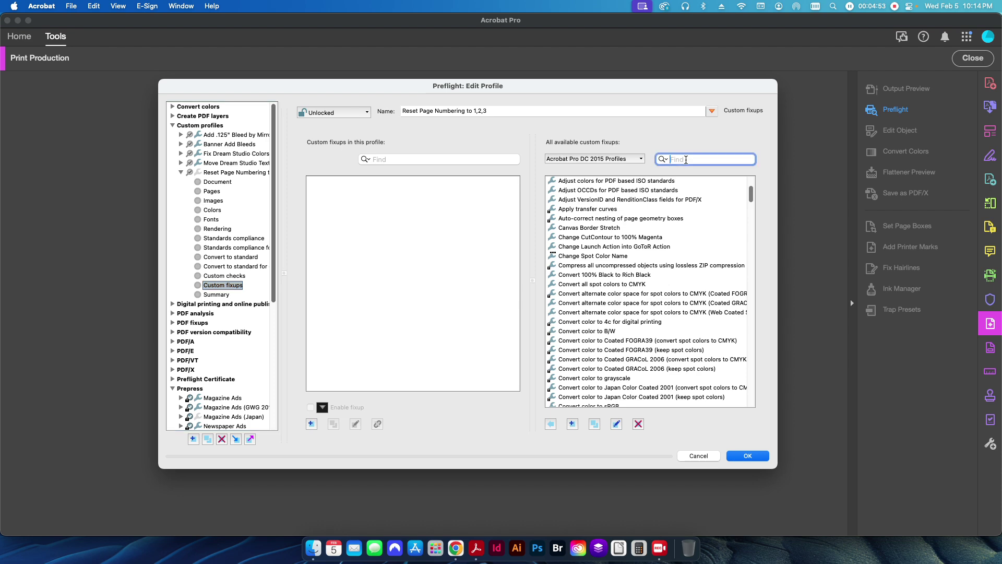
pyautogui.click(598, 209)
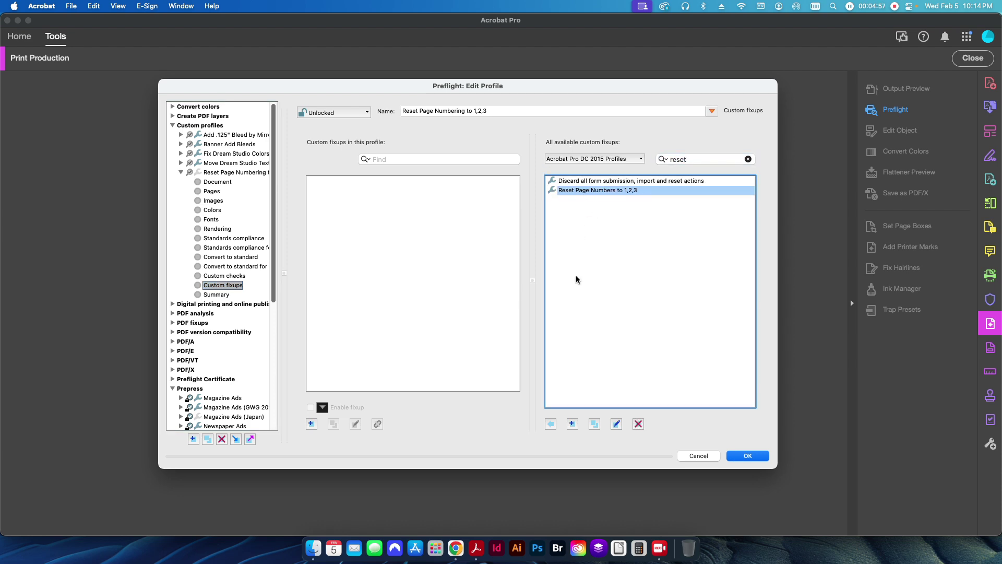
pyautogui.click(550, 423)
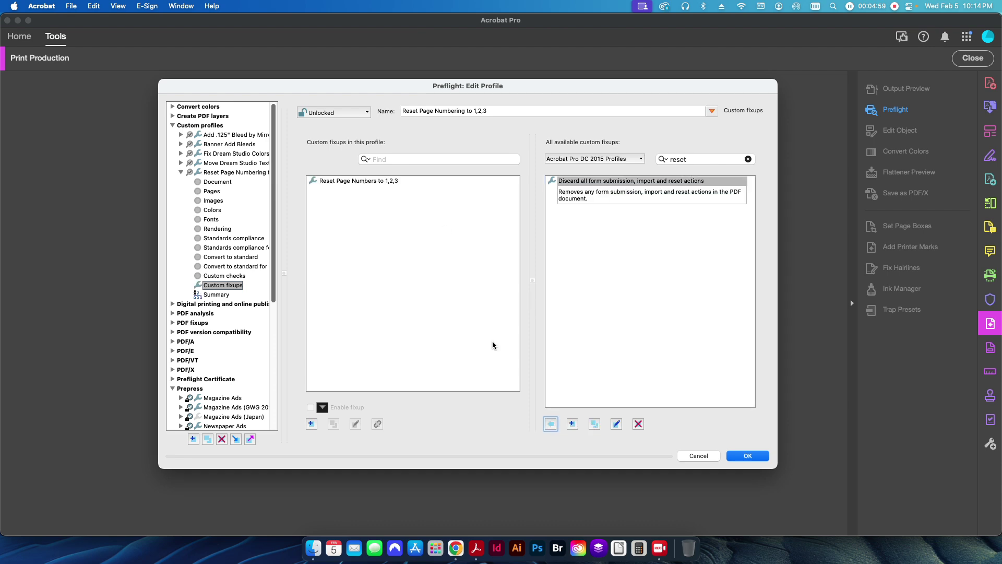
pyautogui.click(738, 460)
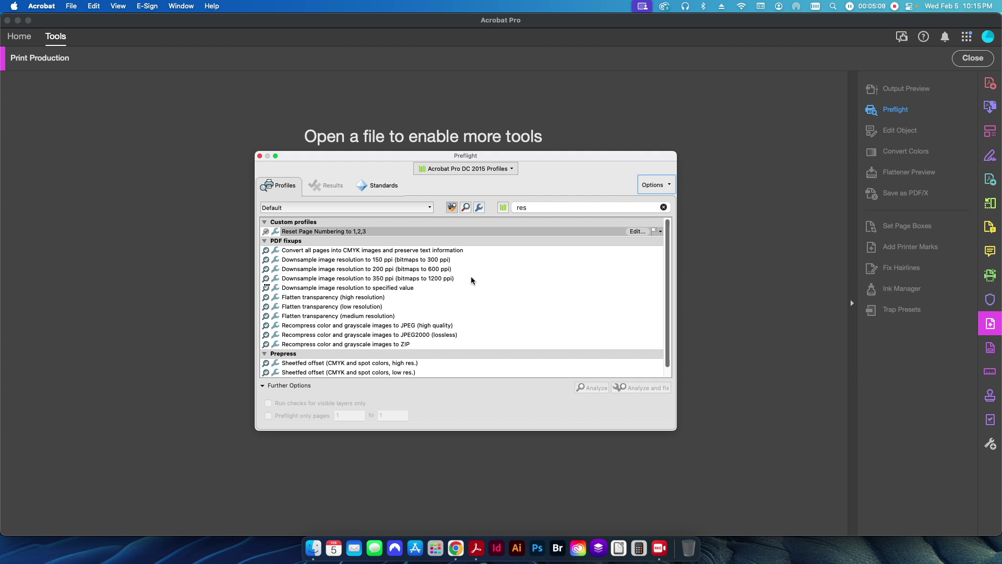
# Close the Preflight window and open the Action Wizard tool
pyautogui.click(260, 155)
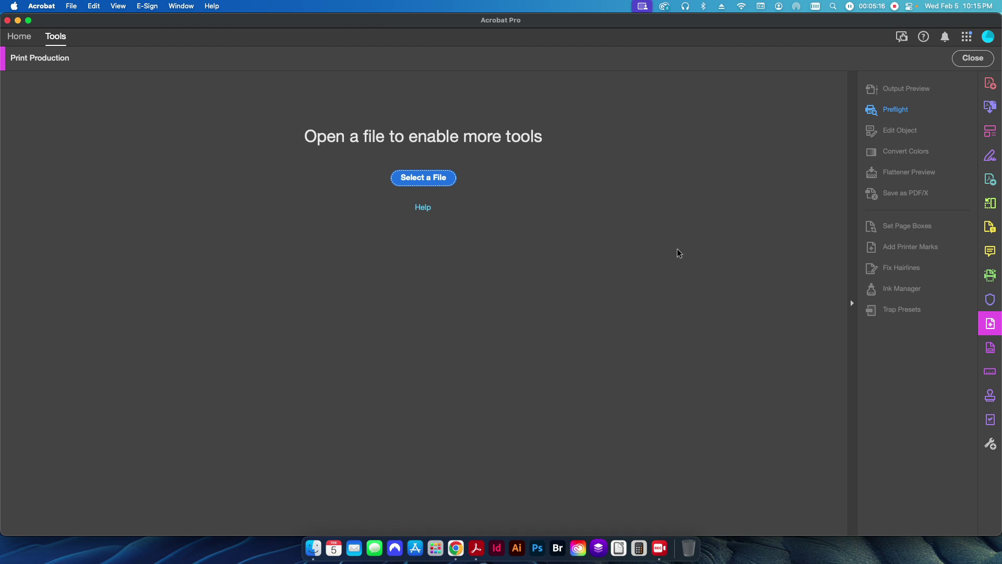
pyautogui.click(988, 422)
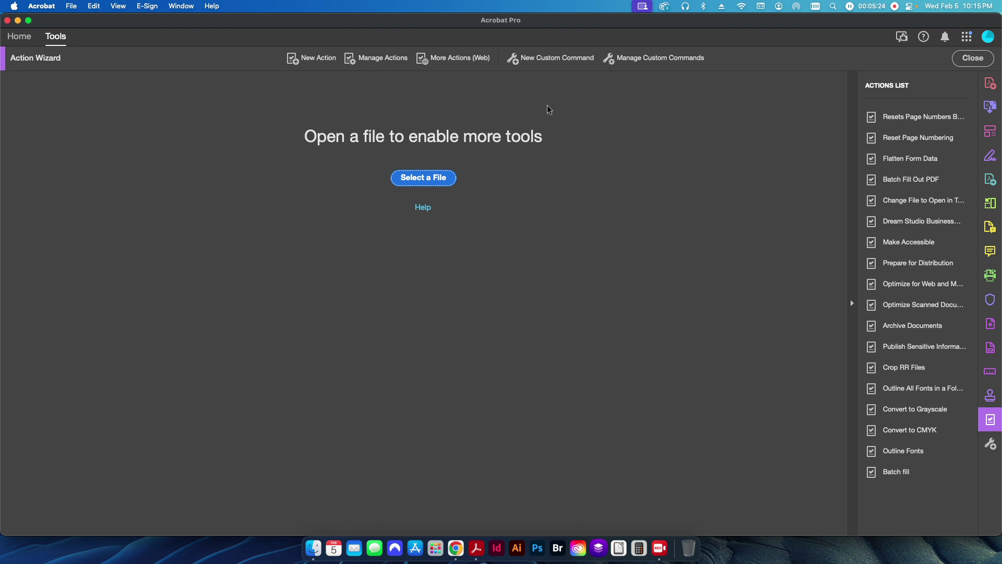
# Start a new action with a Preflight step using the Reset Page Numbering to 1,2,3 profile
pyautogui.click(312, 58)
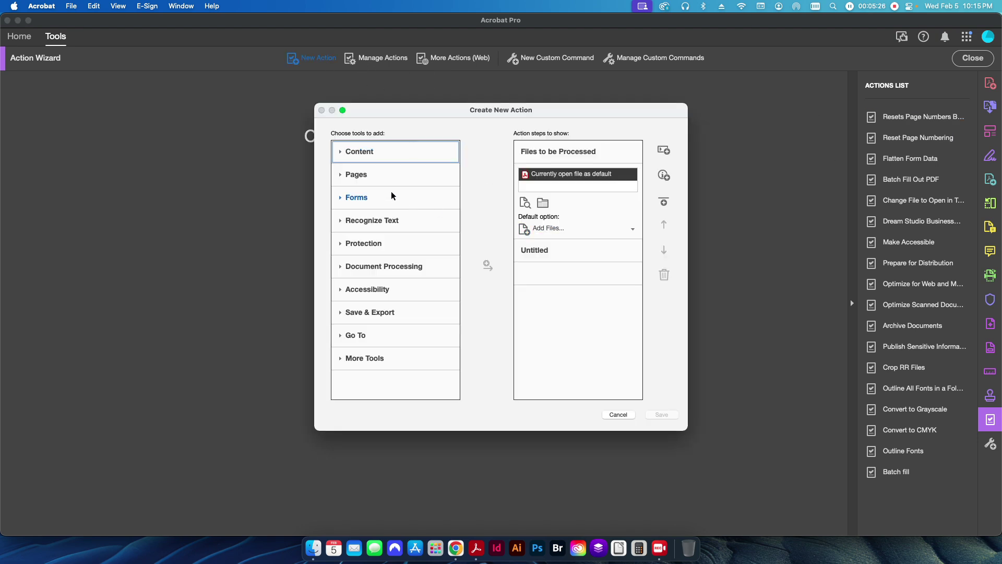
pyautogui.click(370, 268)
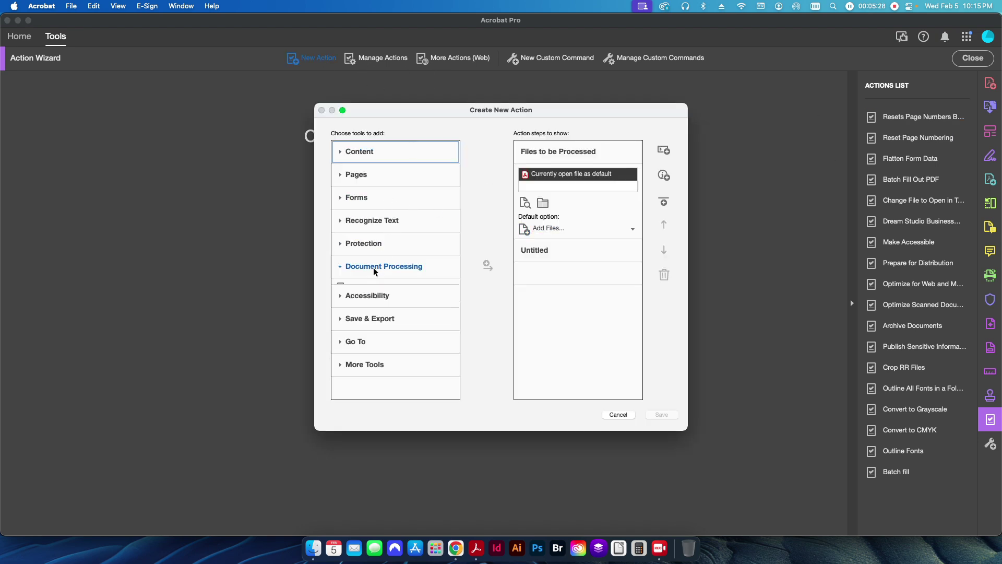
pyautogui.click(485, 266)
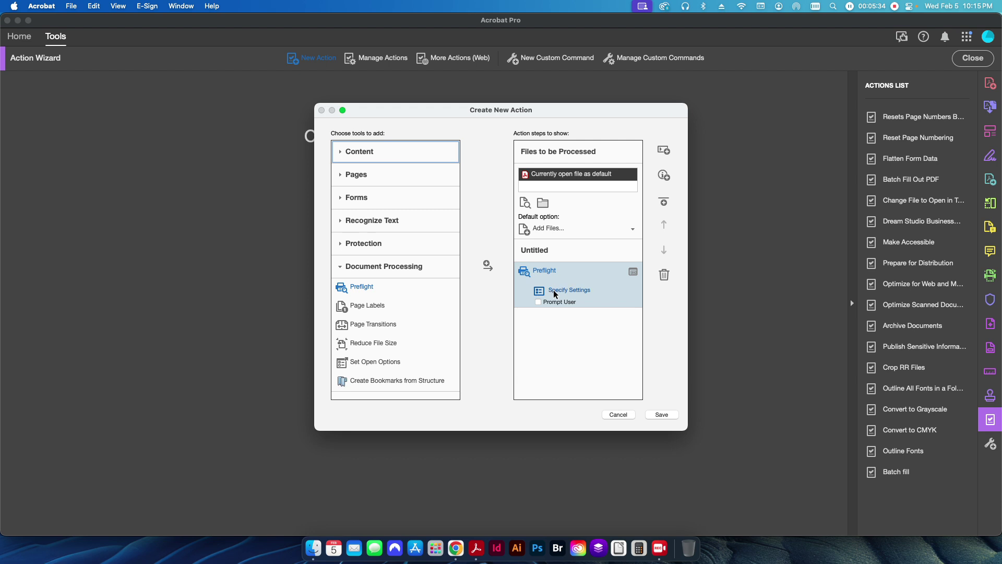
pyautogui.click(553, 292)
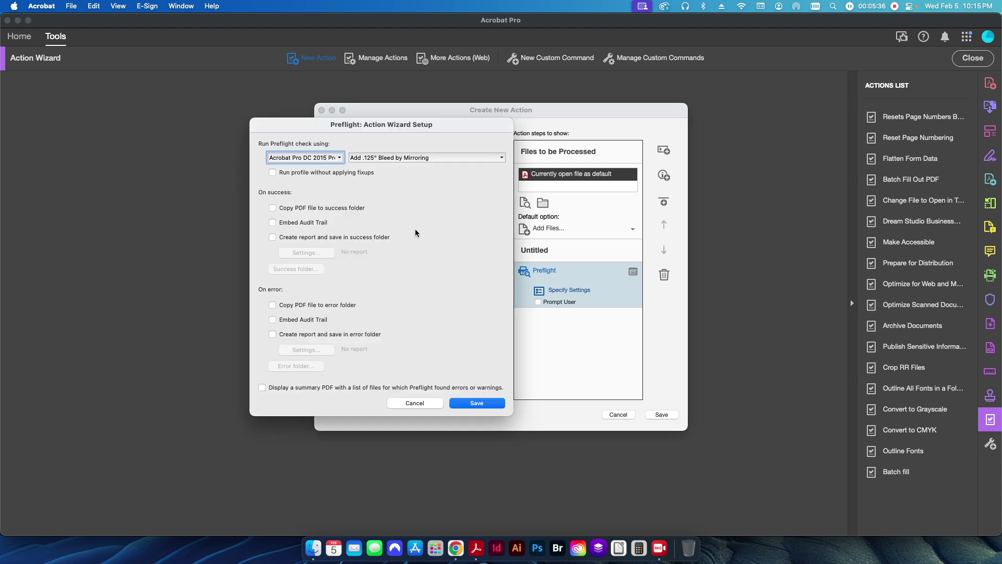
pyautogui.click(380, 158)
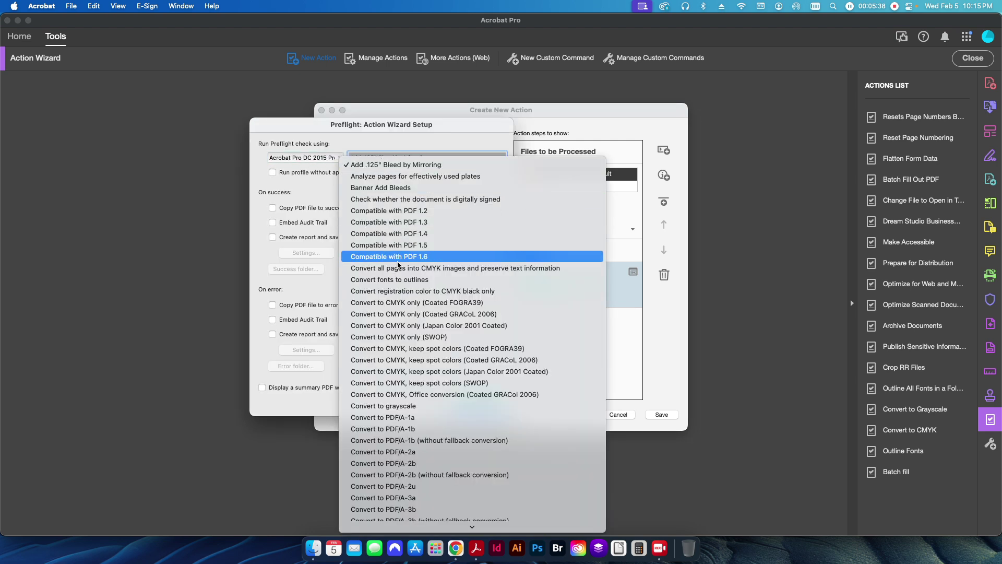
pyautogui.scroll(-10, 390, 301)
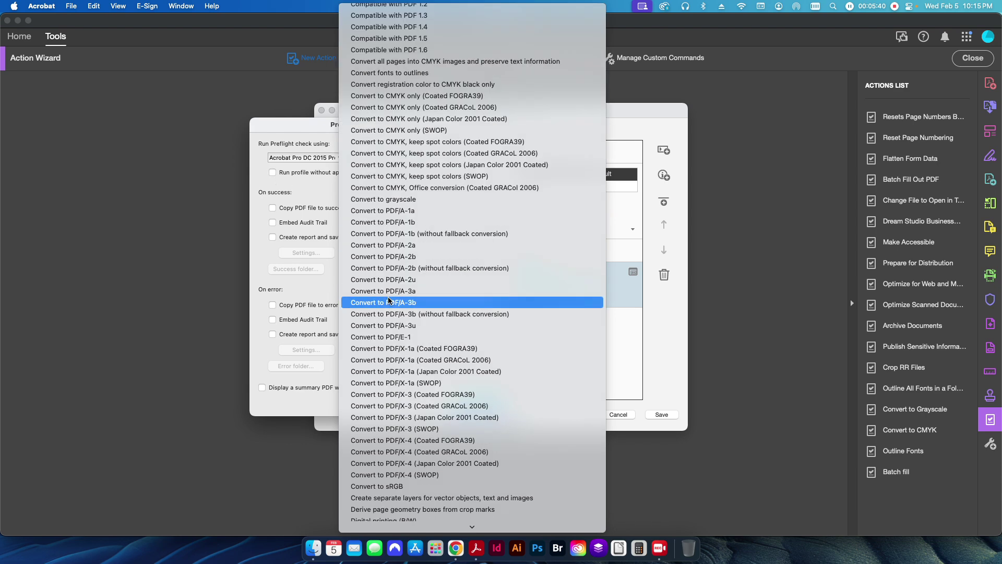
pyautogui.scroll(-10, 390, 301)
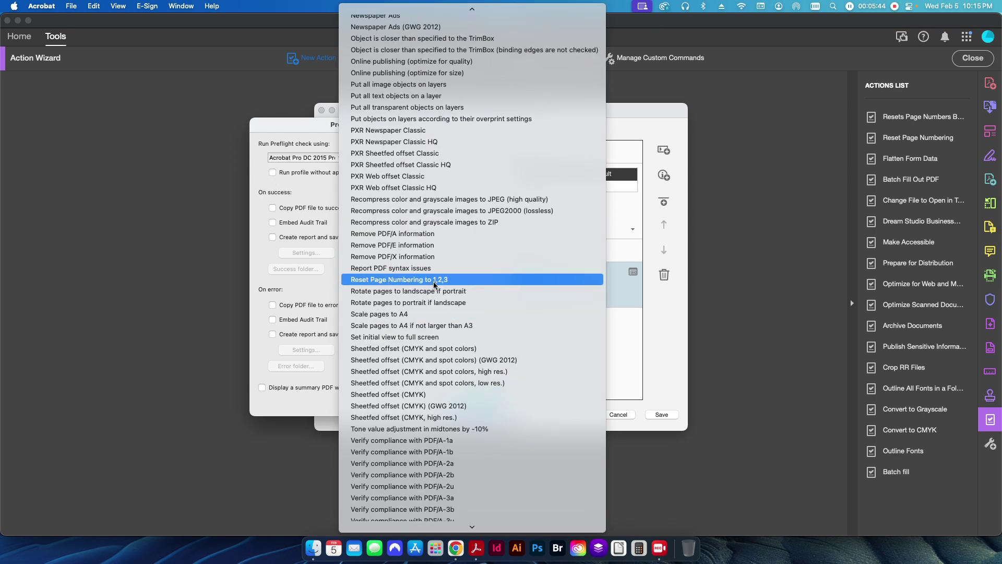
pyautogui.press('Escape')
# Confirm the Preflight step and add a Save step after it, leaving output options unchanged
pyautogui.click(466, 403)
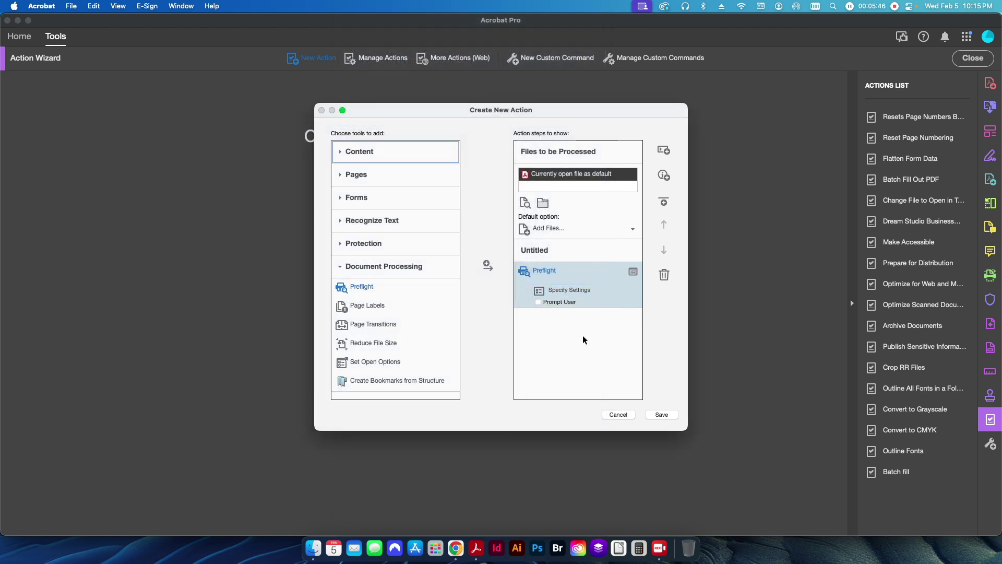
pyautogui.scroll(-4, 399, 301)
pyautogui.click(378, 339)
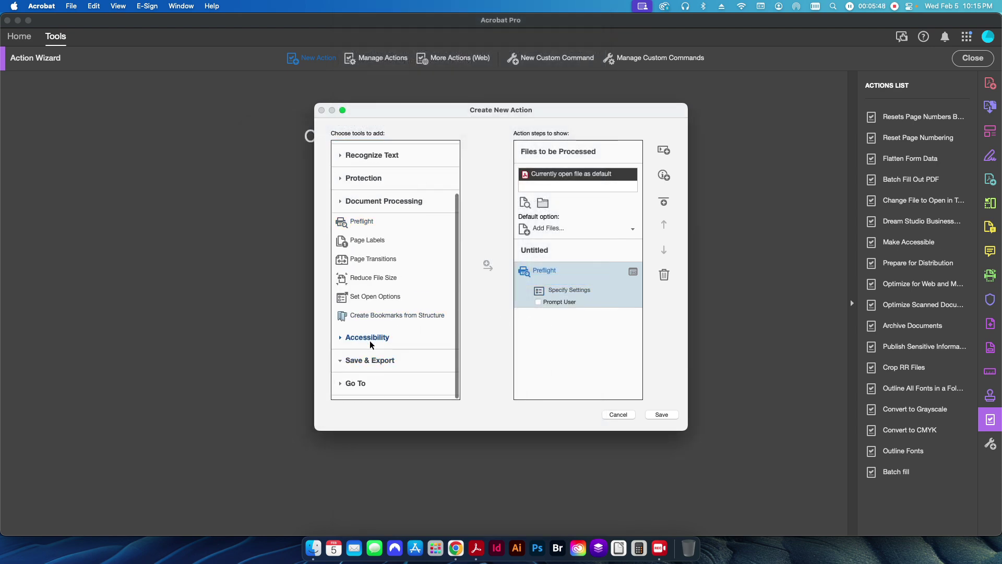
pyautogui.click(368, 271)
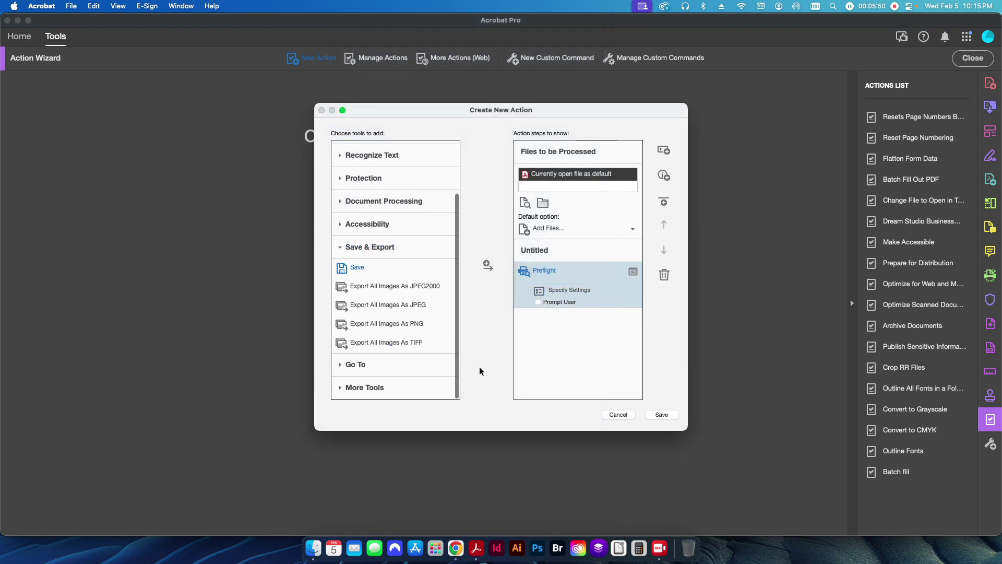
pyautogui.click(487, 265)
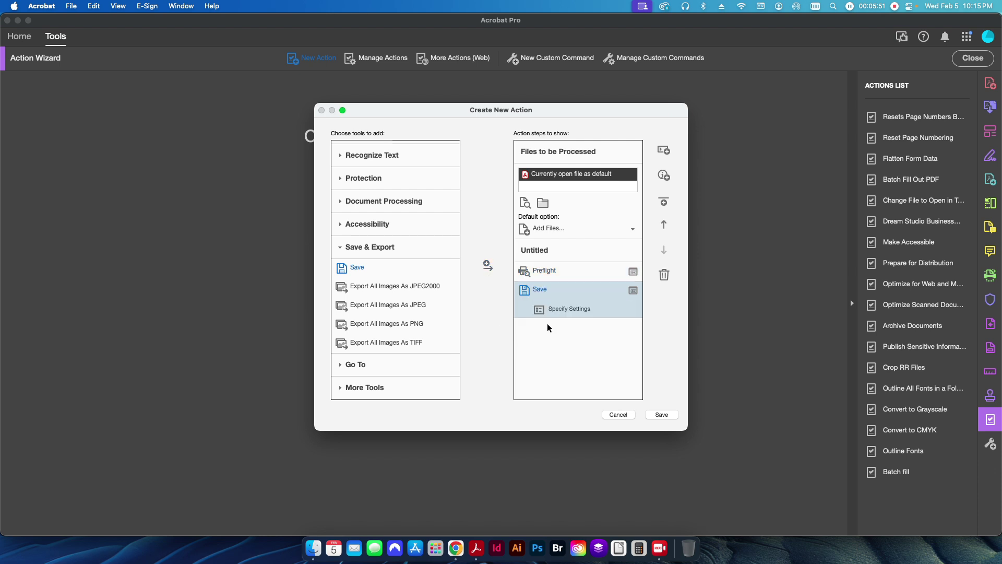
pyautogui.click(570, 308)
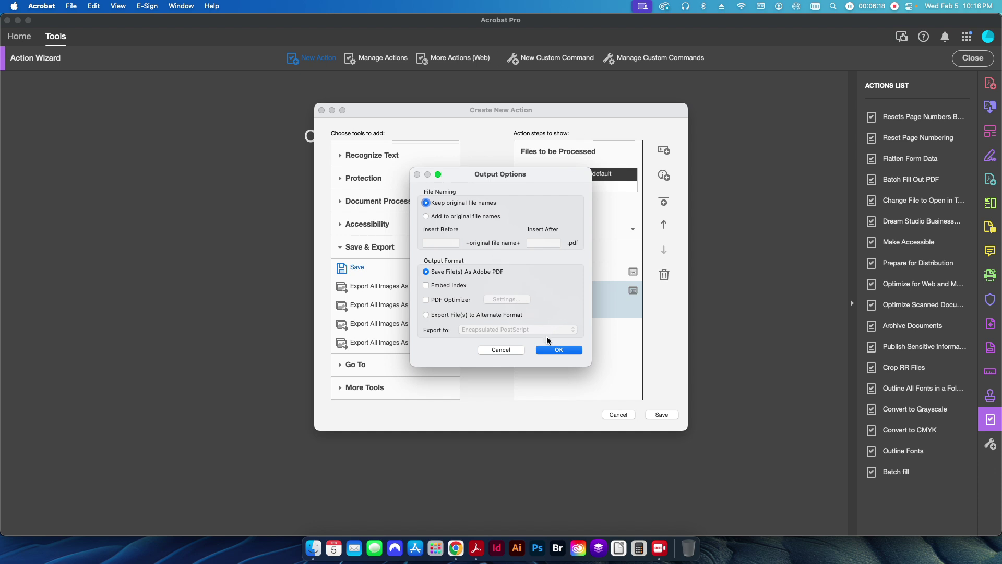
pyautogui.click(506, 348)
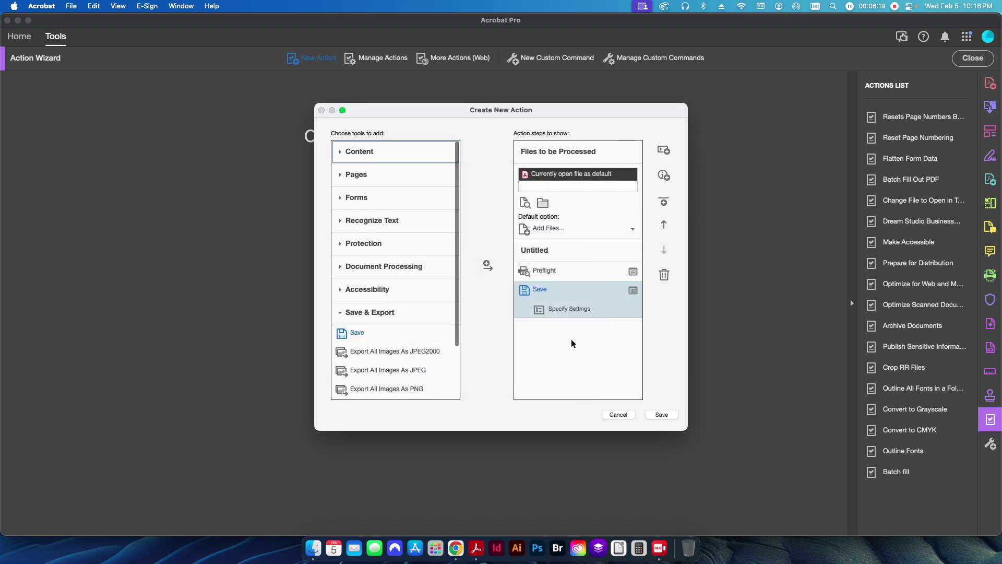
# Name the new action 'Reset Page Numbers' and save it
pyautogui.click(659, 415)
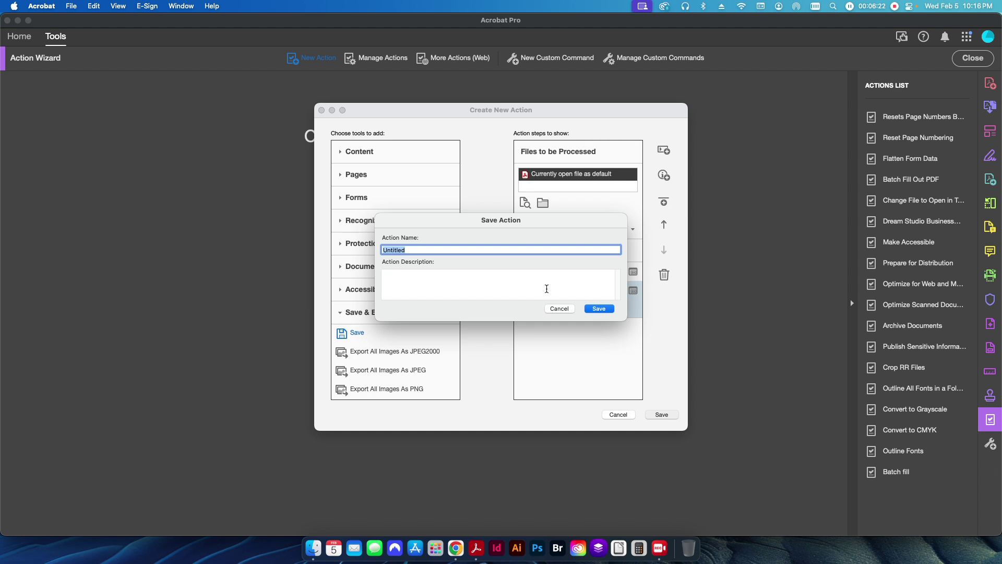
pyautogui.write('Reset Page Numbers')
pyautogui.click(593, 309)
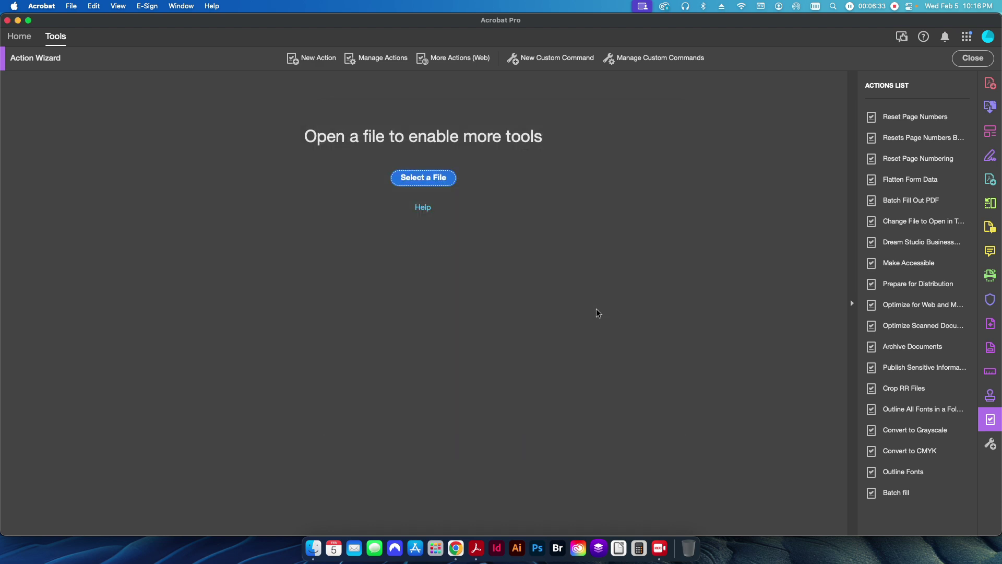
# Run Reset Page Numbers on all three PDFs in the _Reset Page Numbers folder
pyautogui.click(911, 120)
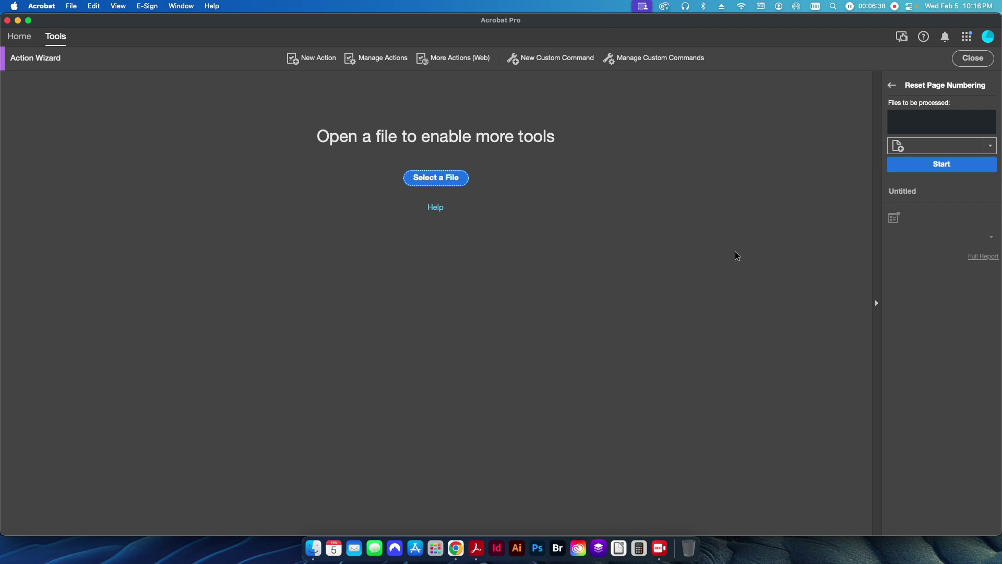
pyautogui.click(916, 165)
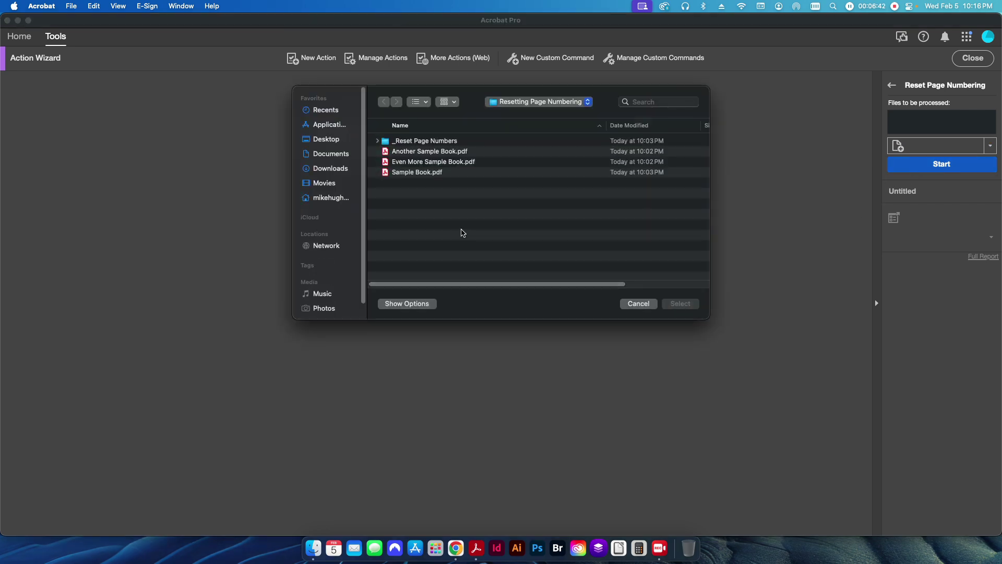
pyautogui.doubleClick(415, 142)
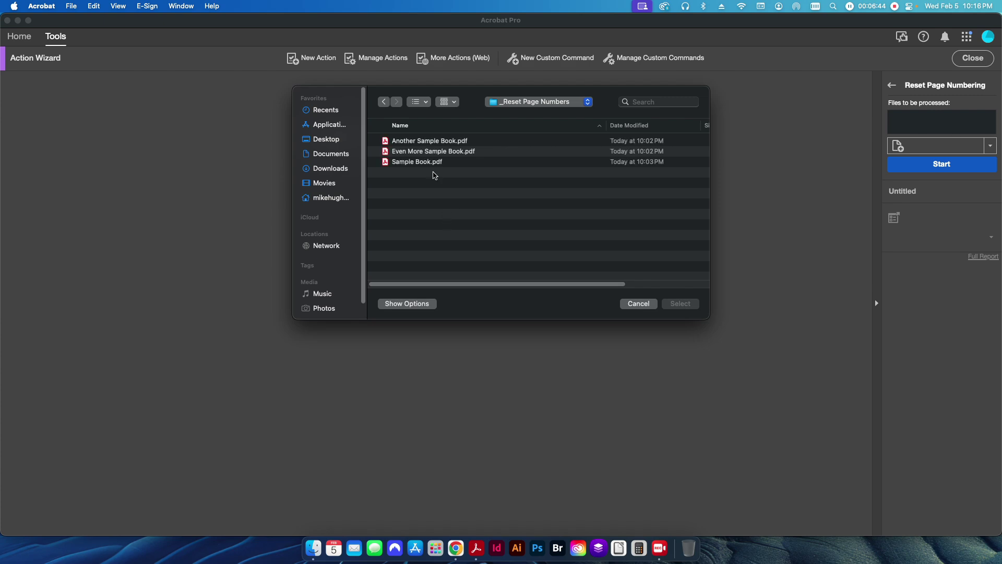
pyautogui.click(429, 141)
pyautogui.keyDown('shift'); pyautogui.click(419, 161); pyautogui.keyUp('shift')
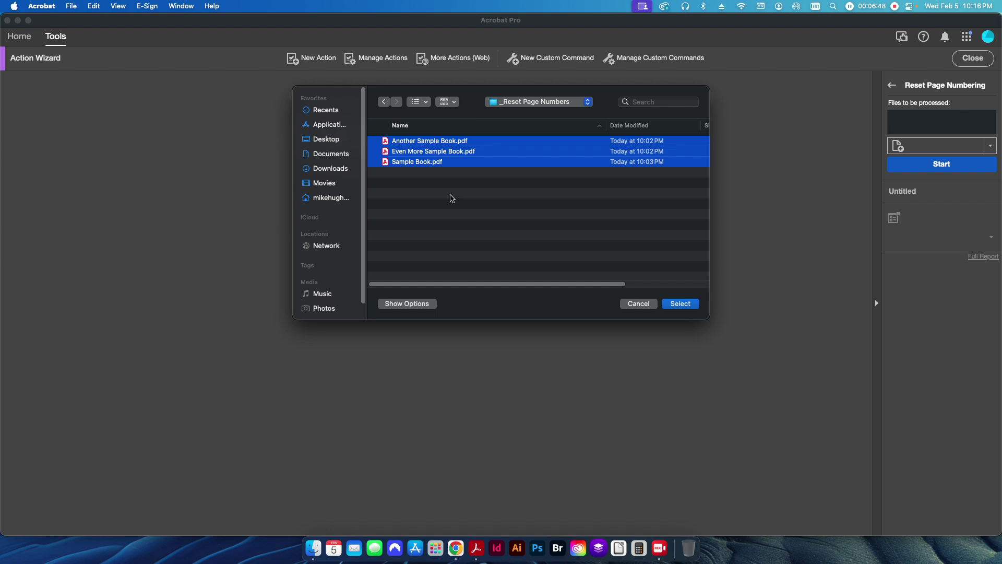
pyautogui.click(680, 303)
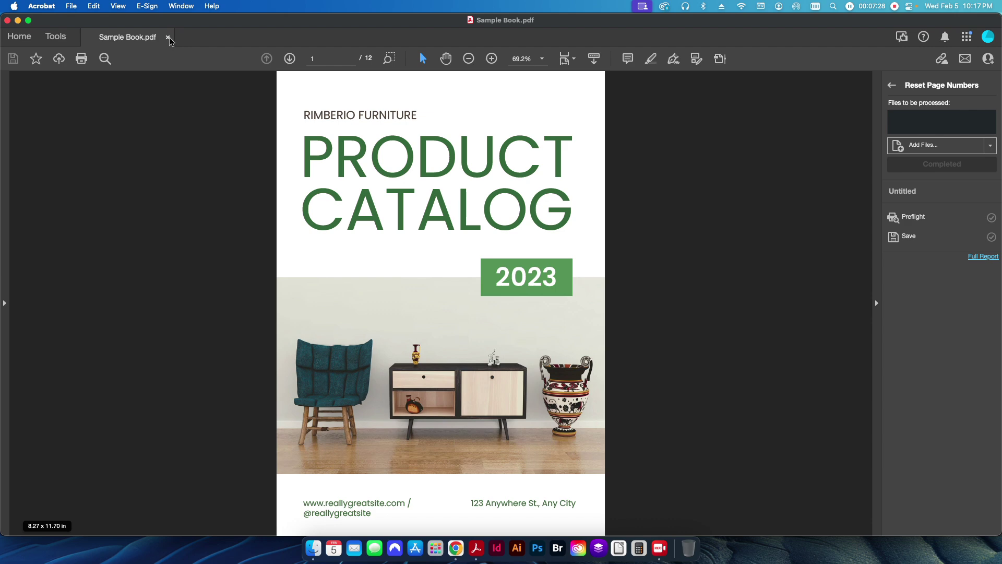
# Open the processed Another Sample Book.pdf, check its page labels in Page Thumbnails, then close it
pyautogui.press('super+h')
pyautogui.doubleClick(333, 156)
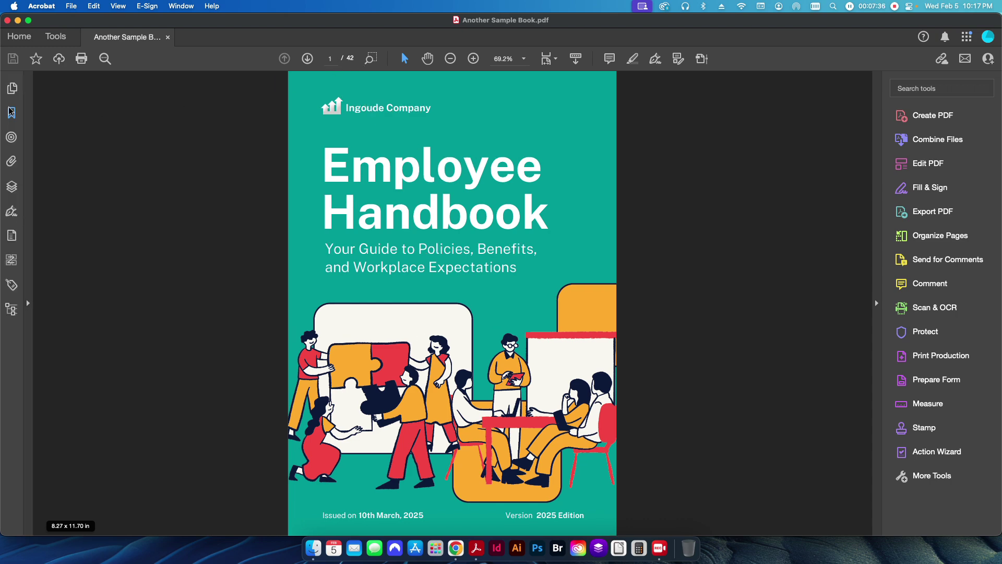
pyautogui.click(12, 88)
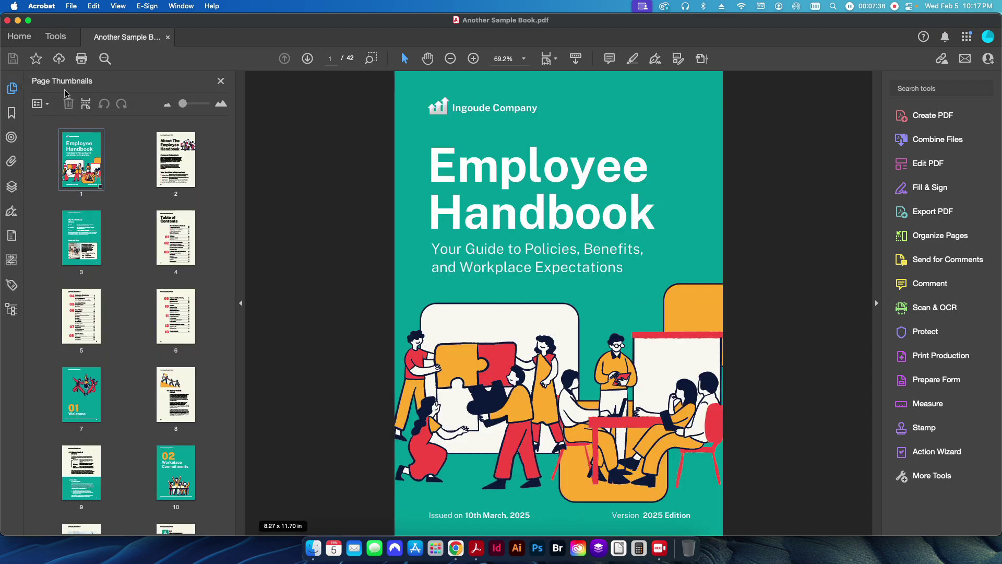
pyautogui.moveTo(104, 180); pyautogui.dragTo(338, 381)
pyautogui.moveTo(338, 381); pyautogui.dragTo(340, 300)
pyautogui.press('super+w')
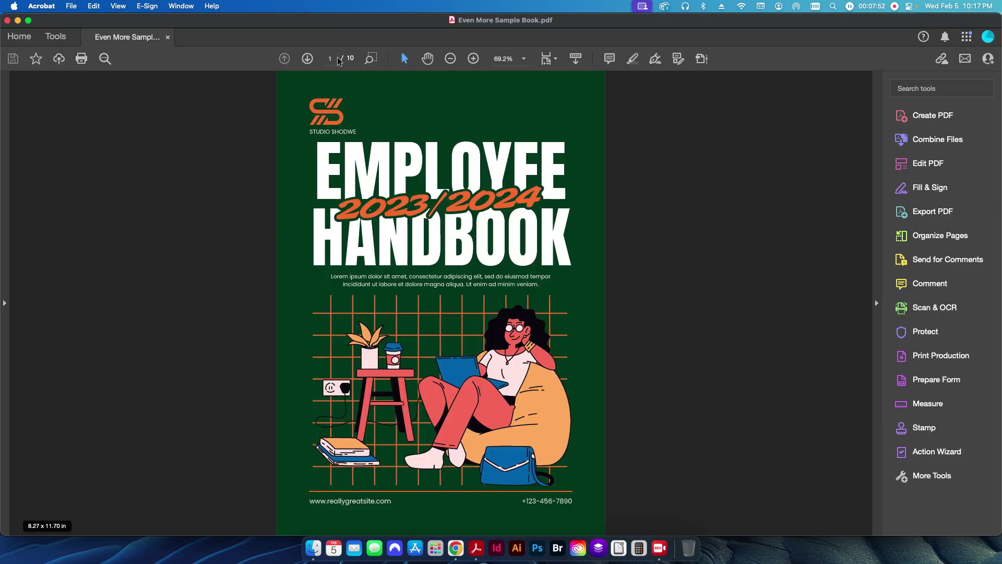
pyautogui.press('super+q')
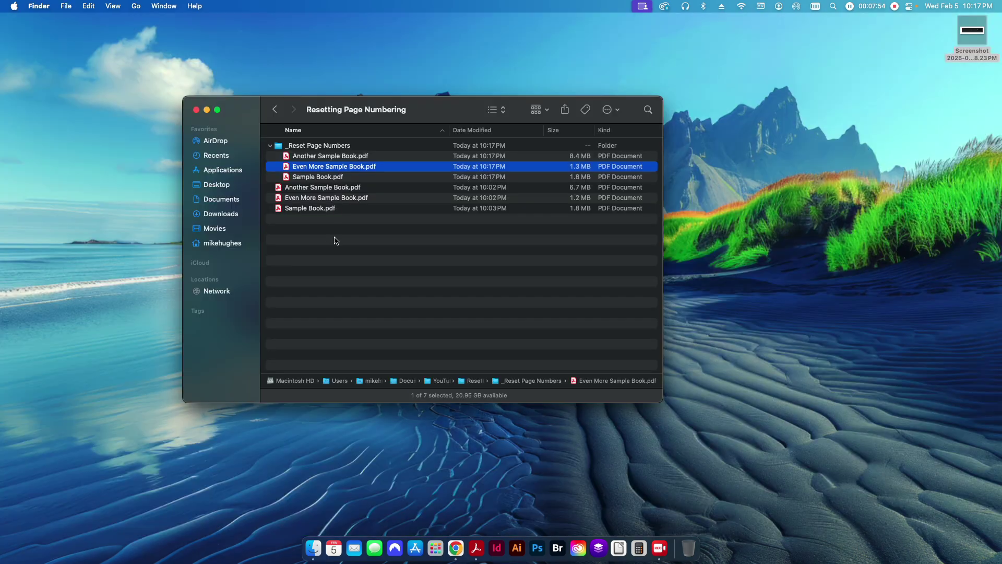
pyautogui.doubleClick(324, 198)
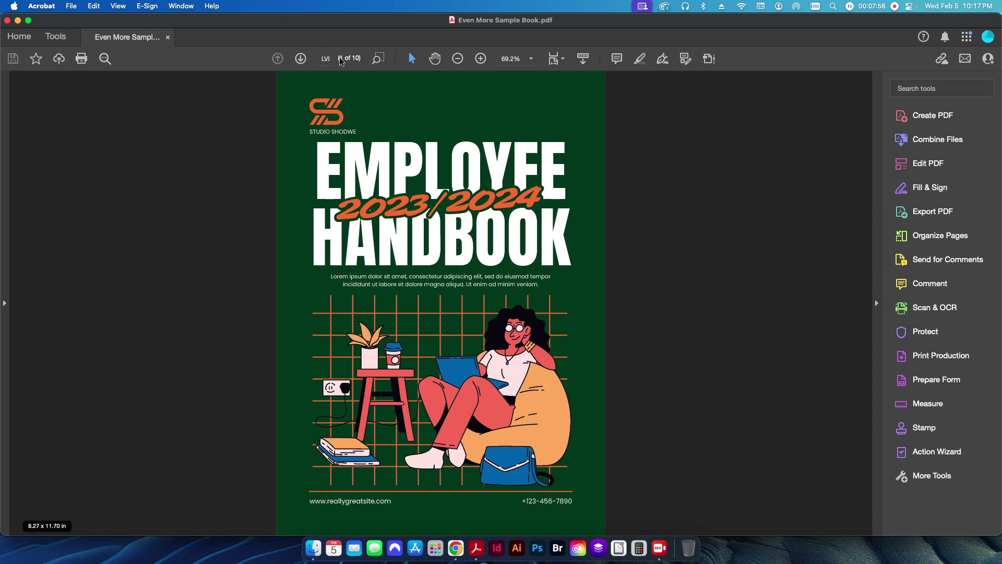
pyautogui.press('super+q')
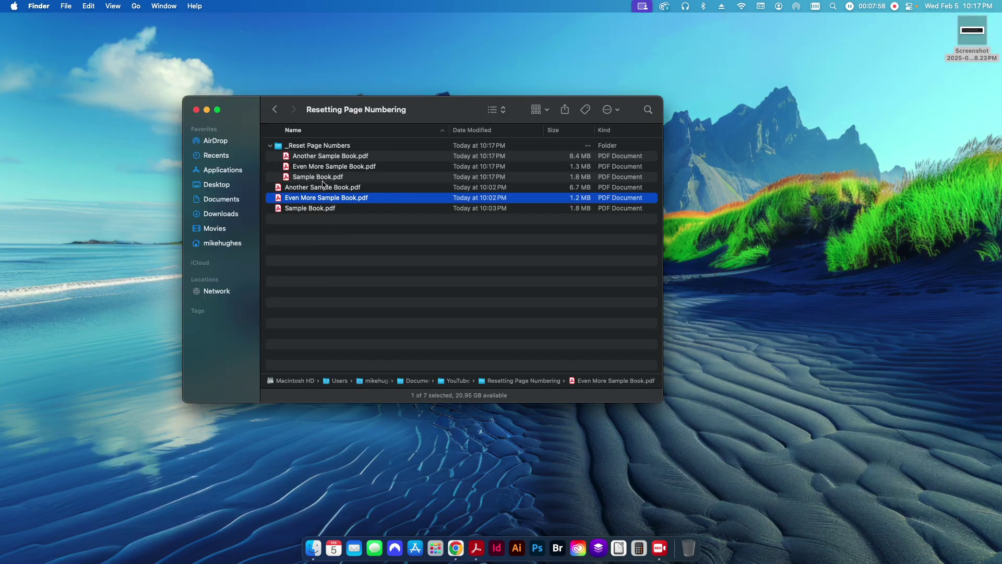
pyautogui.doubleClick(322, 179)
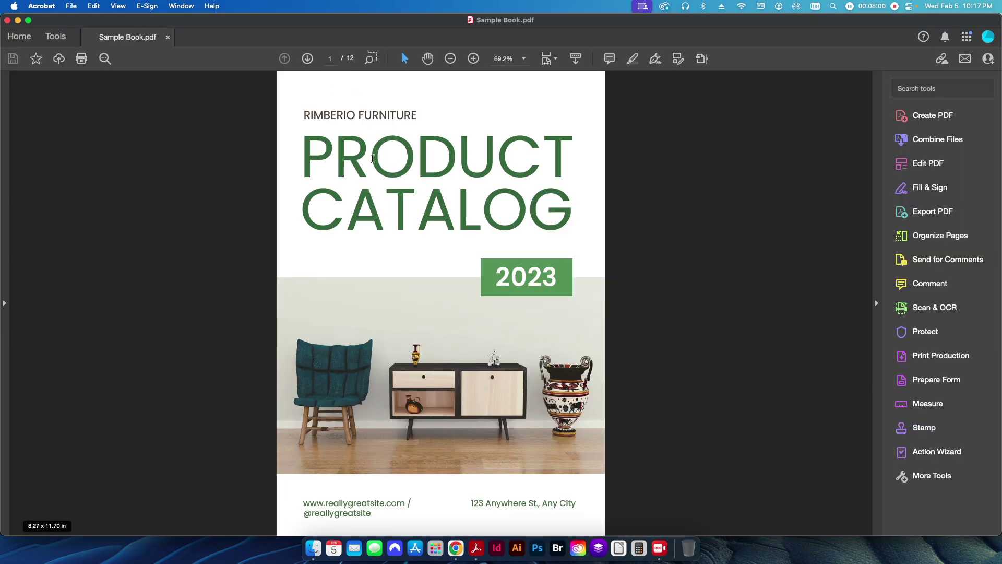
pyautogui.press('super+q')
pyautogui.doubleClick(334, 208)
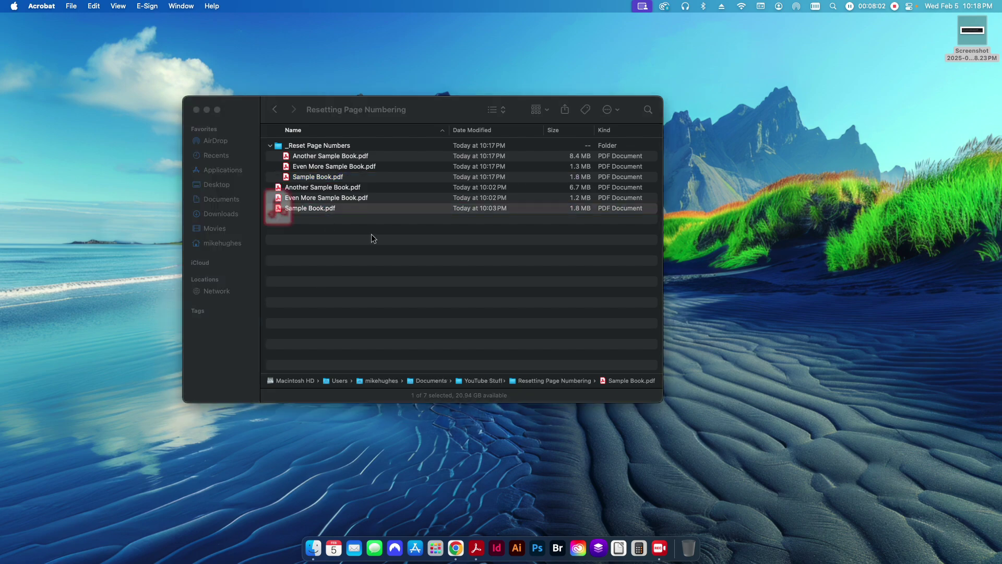
pyautogui.press('super+q')
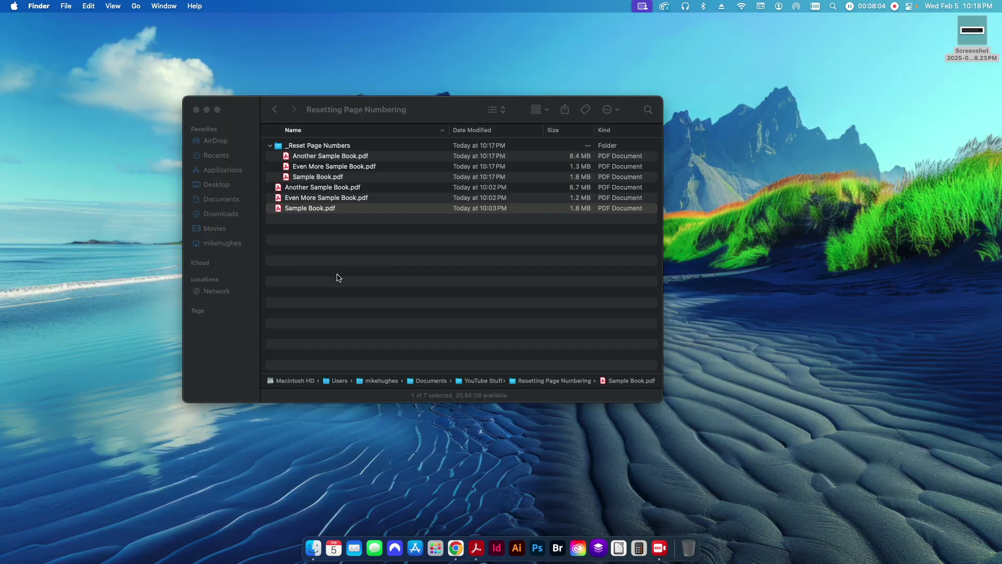
pyautogui.click(340, 276)
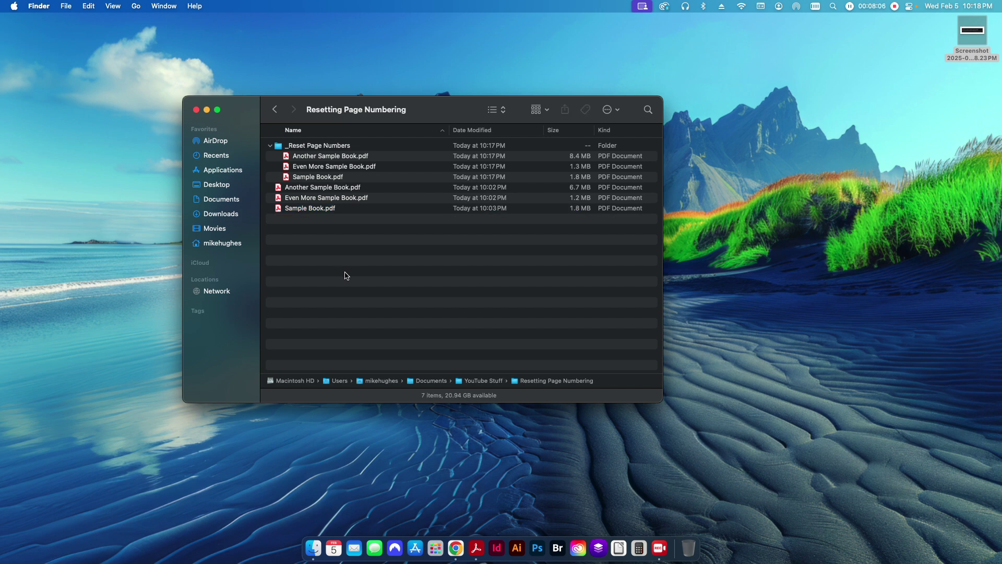